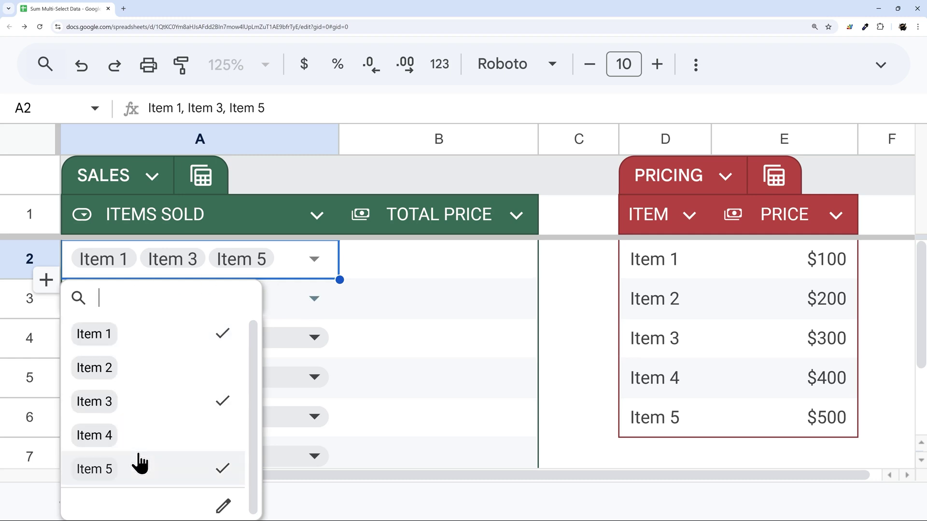
Step: Check the PRICING table's Item 1–5 prices ($100–$500), then return to B2
left_click(435, 271)
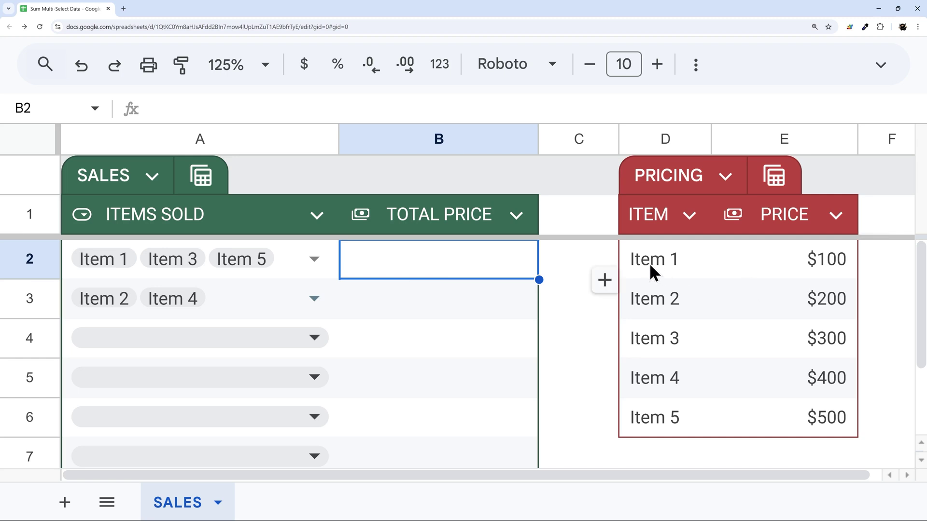
left_click_drag(650, 262, 835, 416)
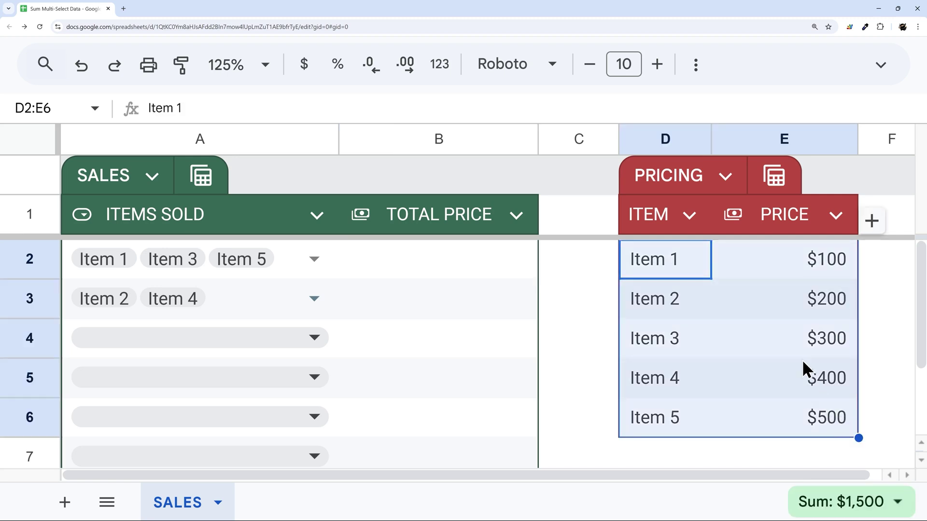
left_click(824, 265)
left_click(821, 290)
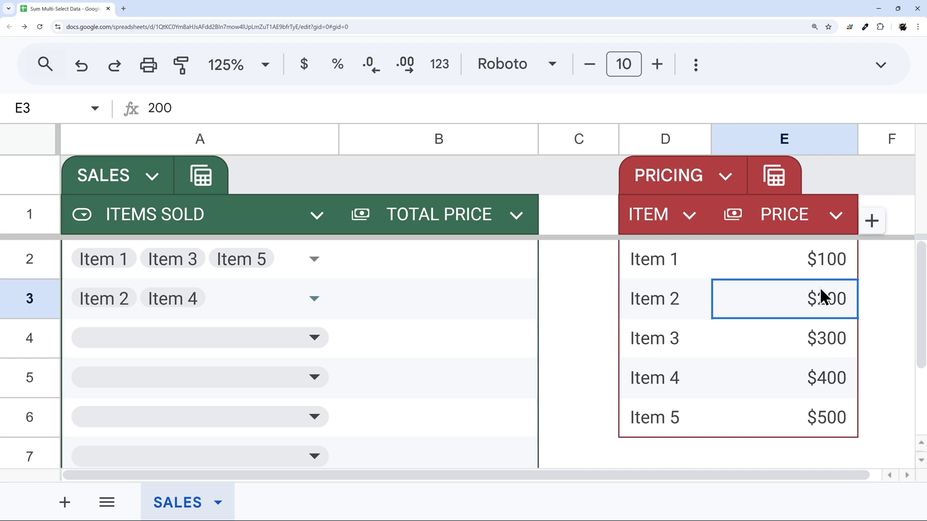
left_click(824, 338)
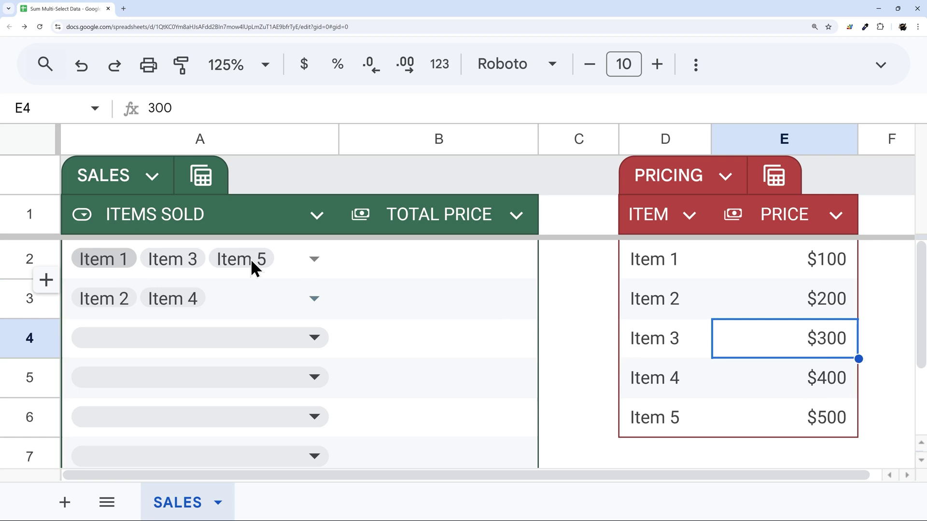
left_click(437, 267)
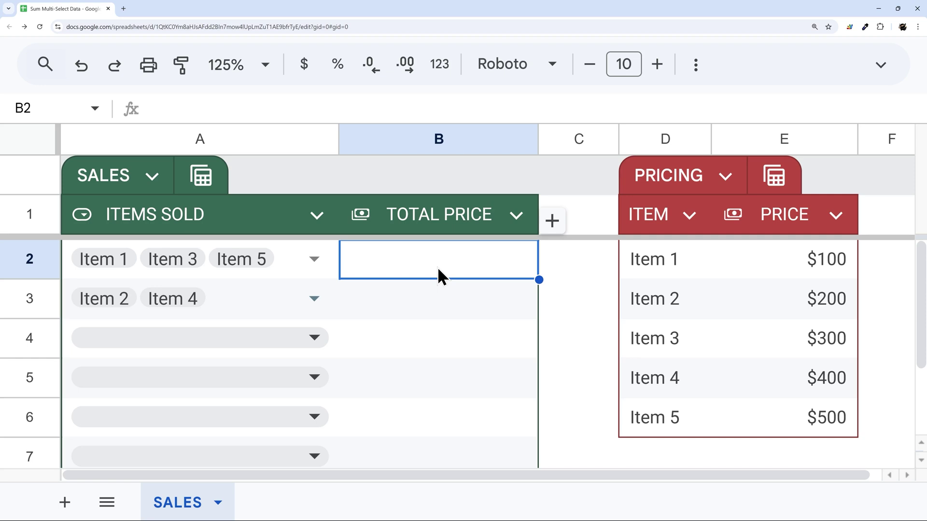
type("=sumifs(")
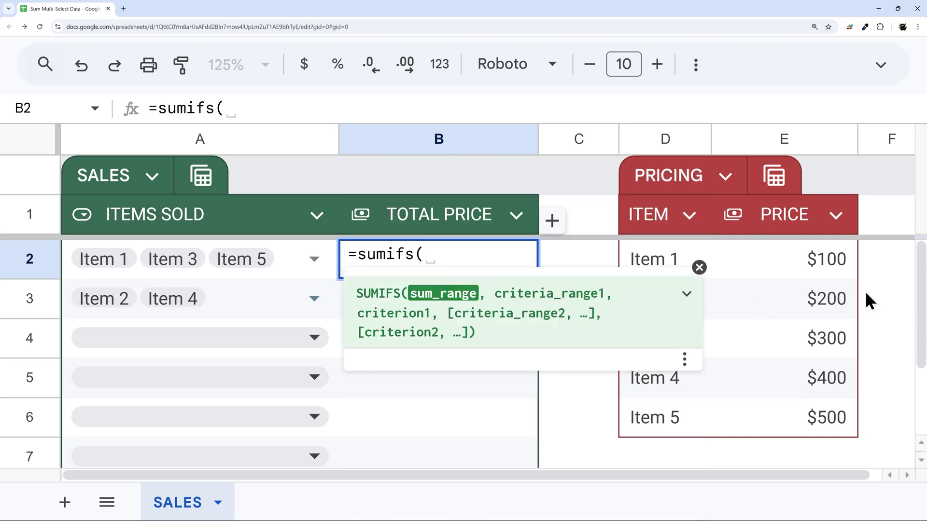
left_click_drag(826, 259, 826, 428)
type(",")
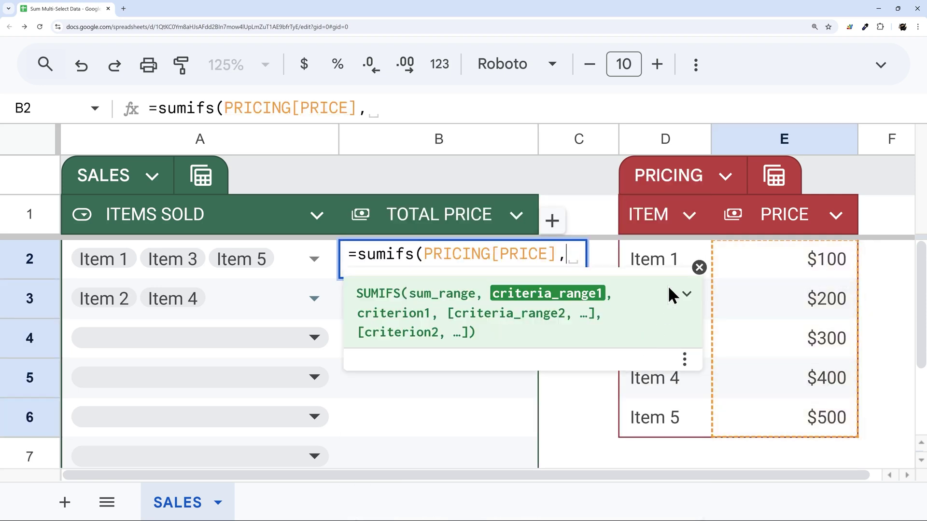
left_click_drag(666, 261, 655, 430)
type(",")
left_click(294, 262)
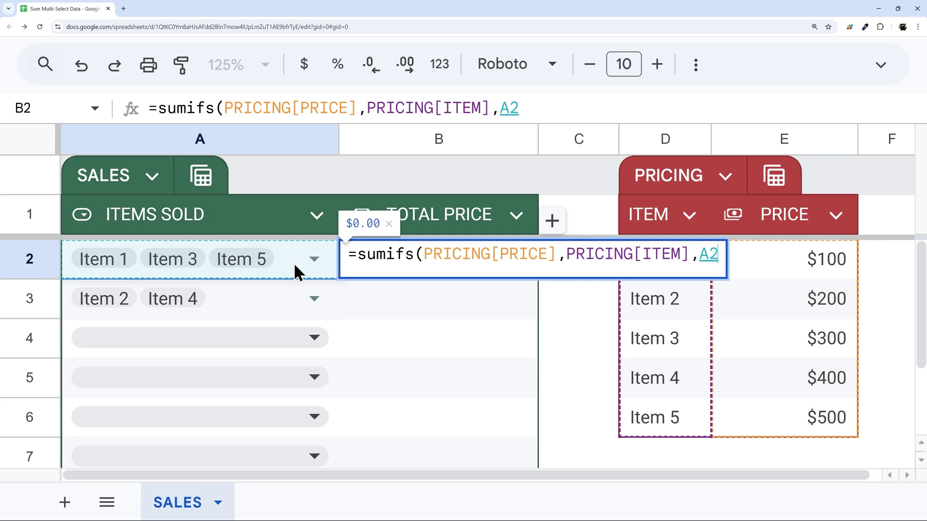
key("Return")
left_click(453, 258)
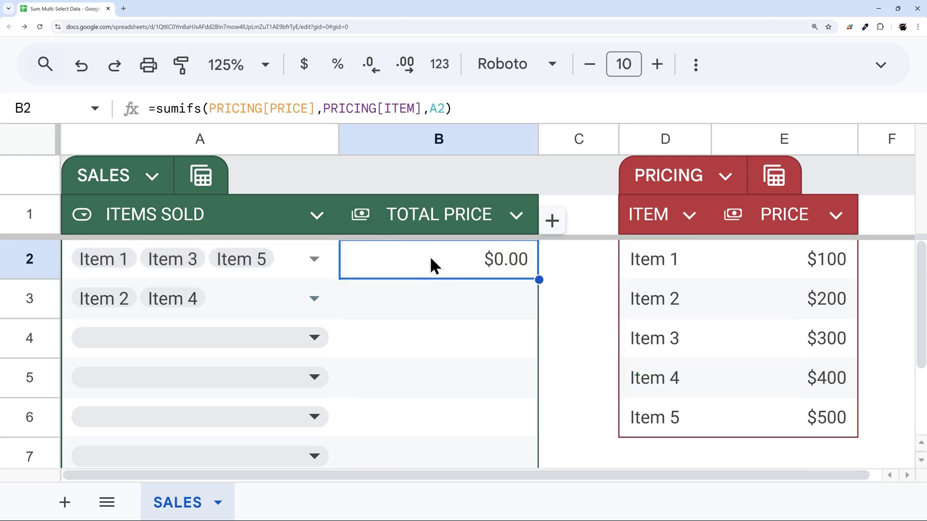
double_click(437, 108)
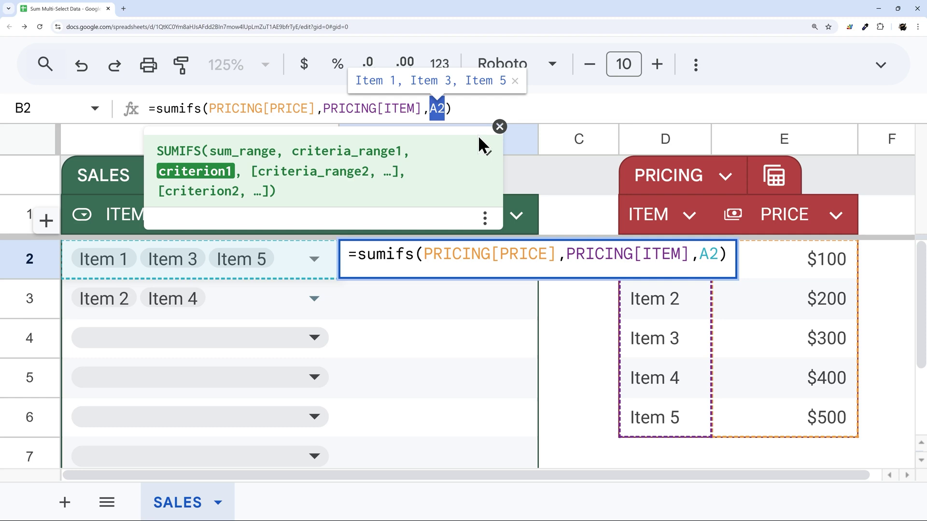
type("split")
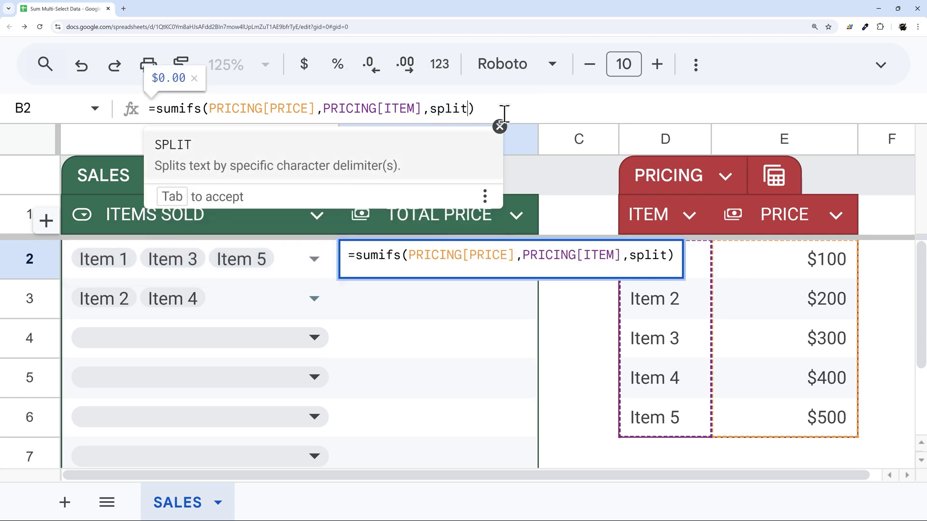
key("Escape")
key("Escape")
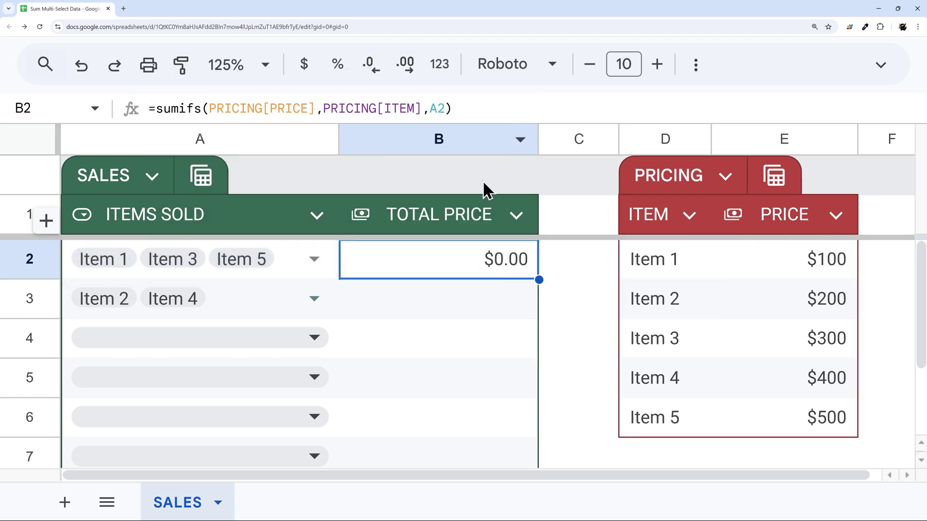
key("Delete")
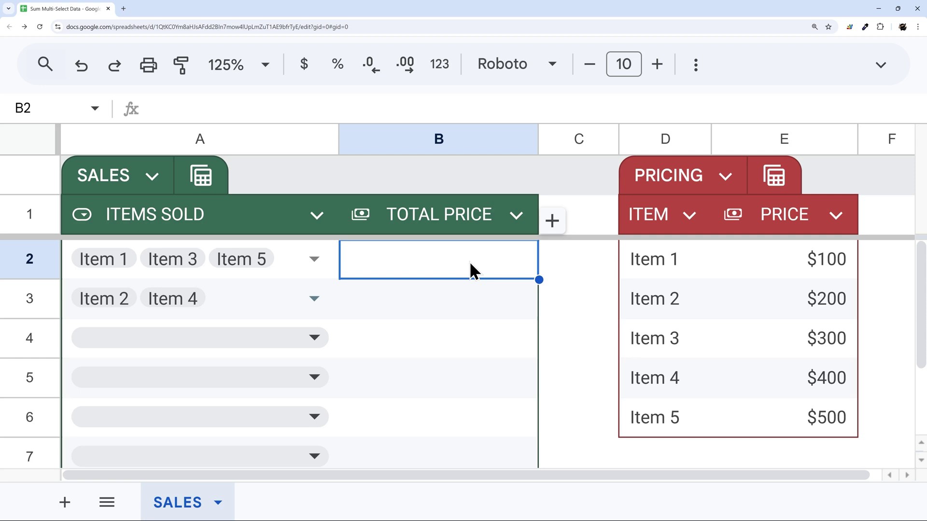
type("=b")
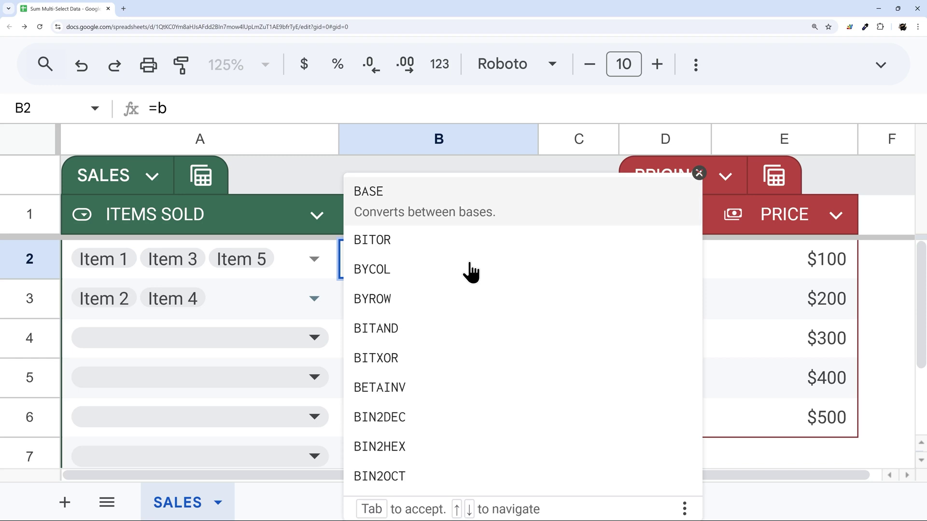
type("yrow(")
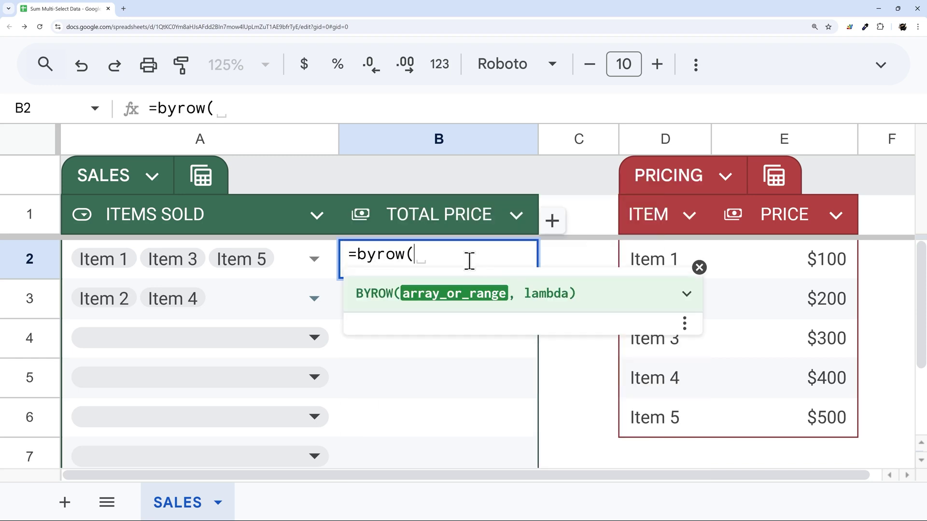
left_click(684, 296)
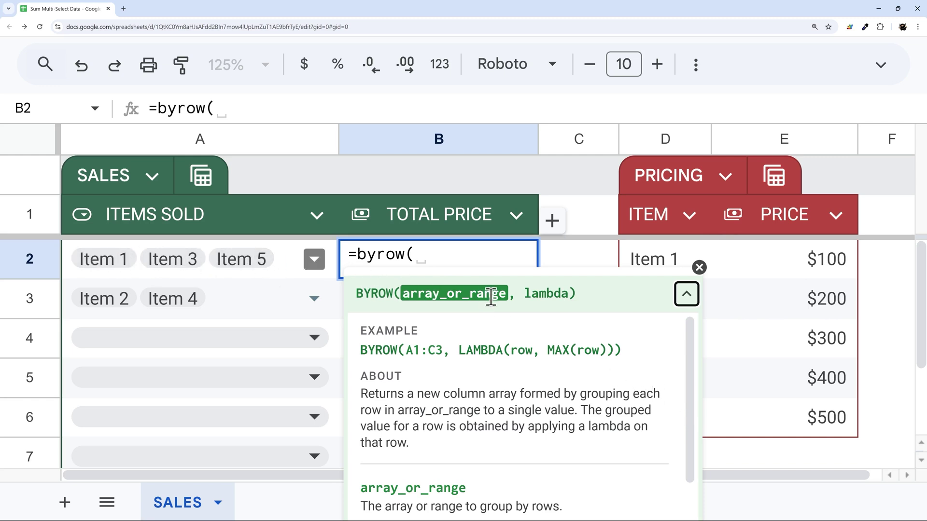
left_click(289, 261)
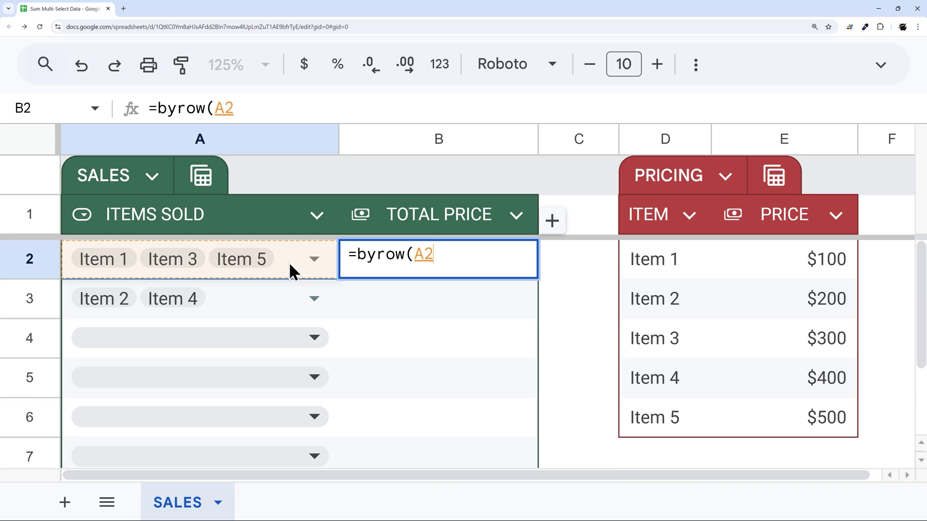
key("BackSpace")
key("BackSpace")
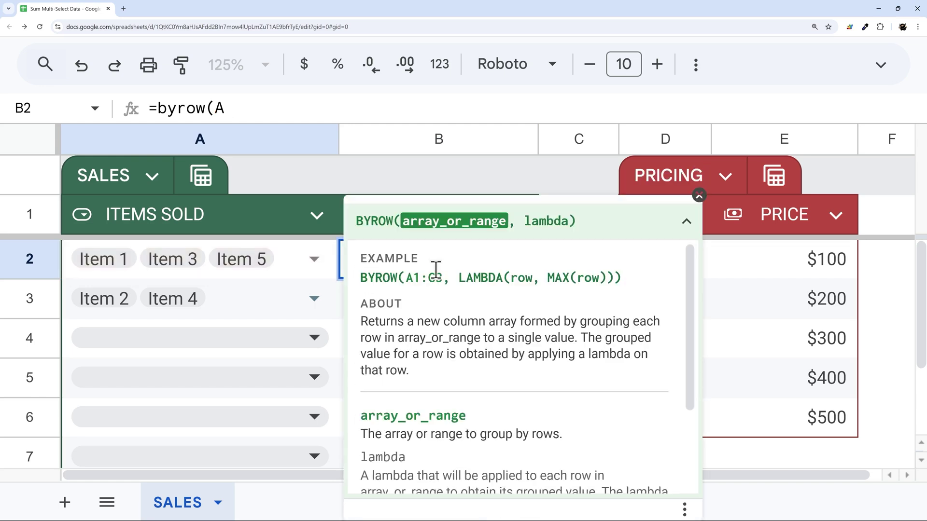
key("Escape")
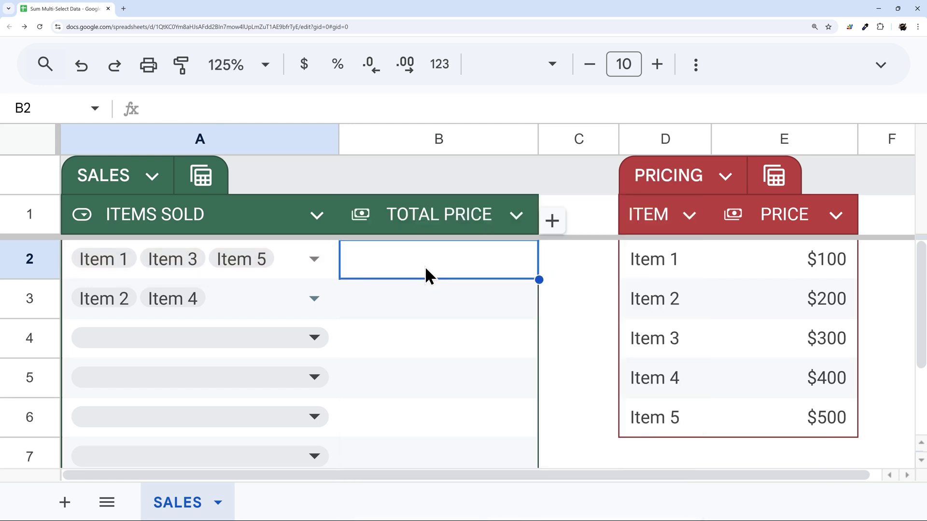
Step: Begin a =split( formula on A2 in B2, then cancel it
type("=")
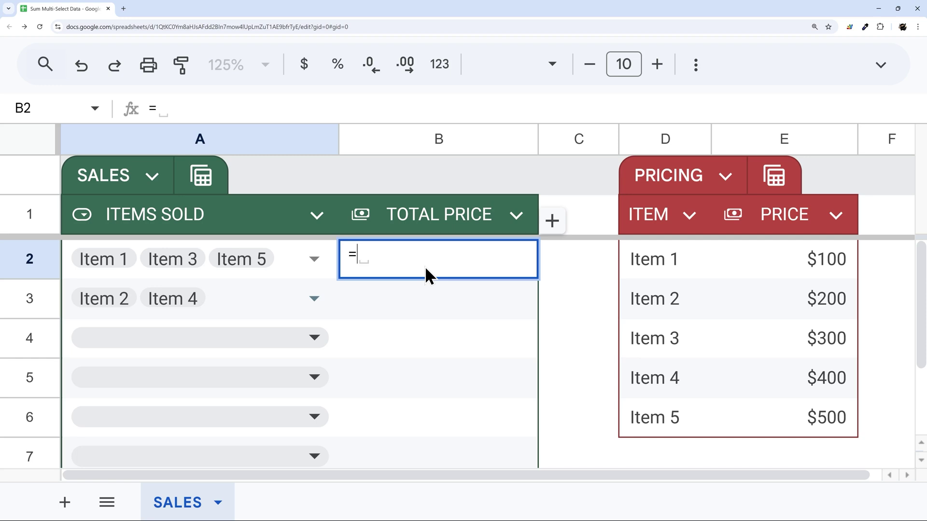
type("split")
key("BackSpace")
type("it(")
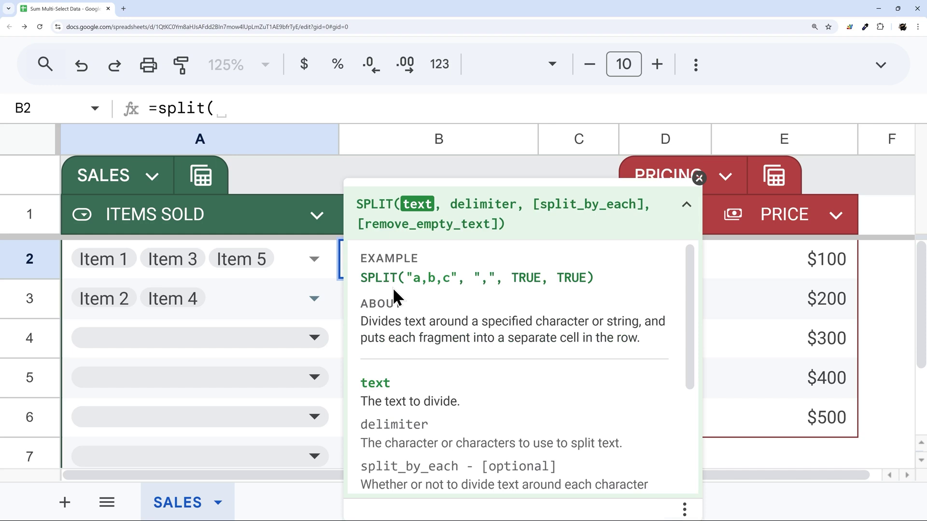
left_click(295, 270)
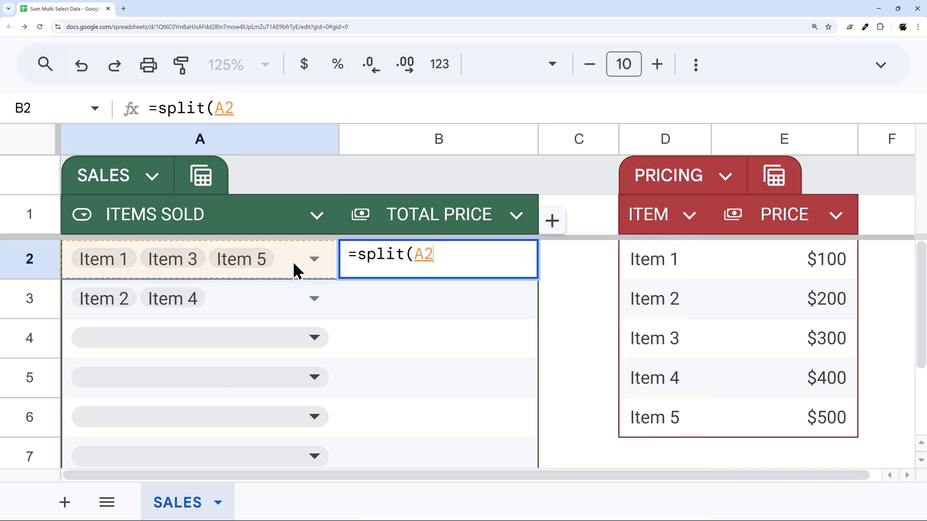
type(",")
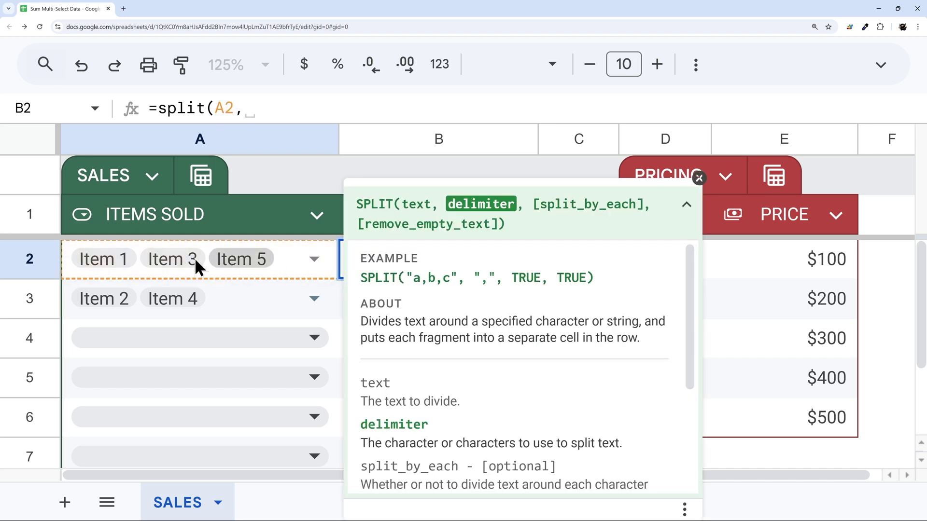
key("Escape")
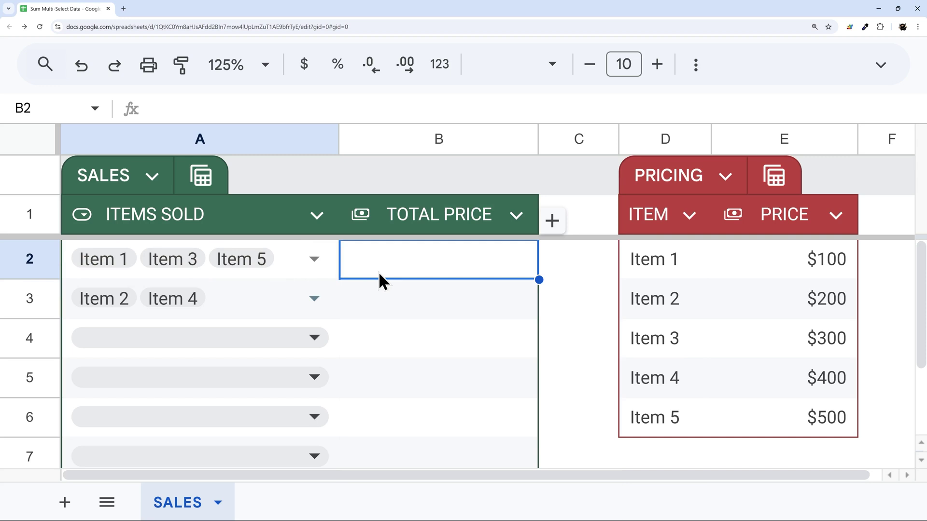
Step: Enter =A2 in B2 to show 'Item 1, Item 3, Item 5', clear it and restart =split(
type("=")
left_click(292, 262)
key("Return")
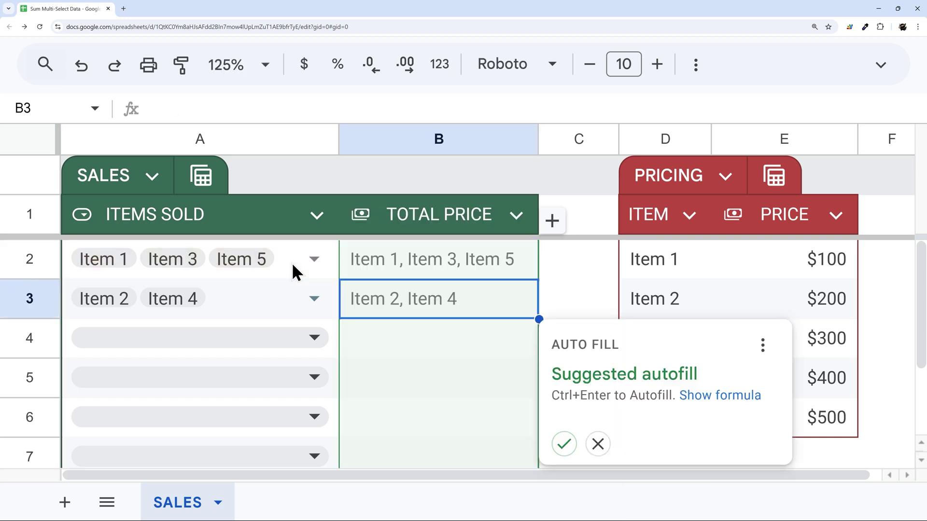
left_click(598, 445)
left_click(439, 269)
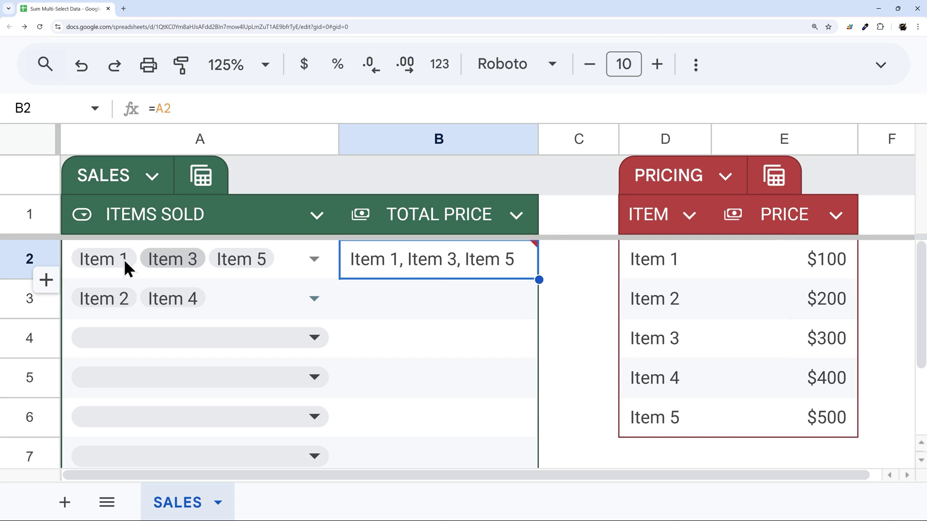
double_click(400, 266)
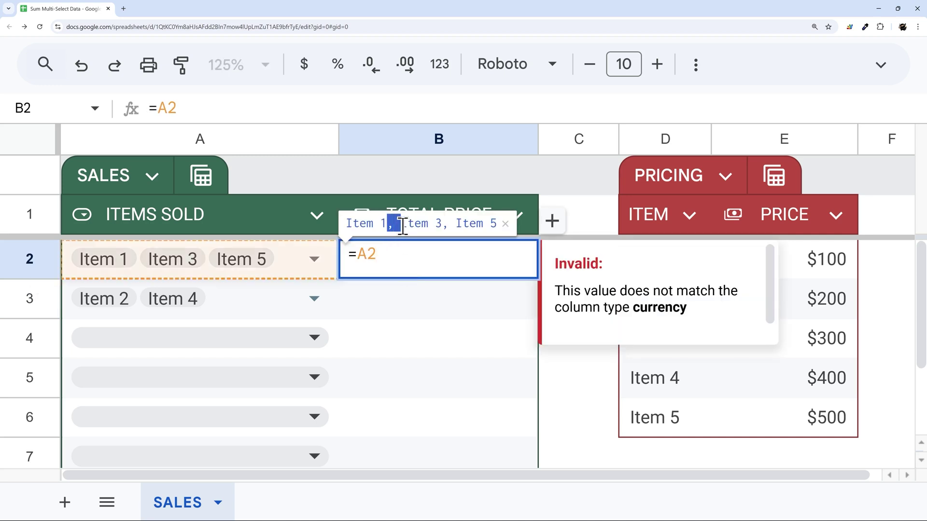
left_click(414, 277)
key("Escape")
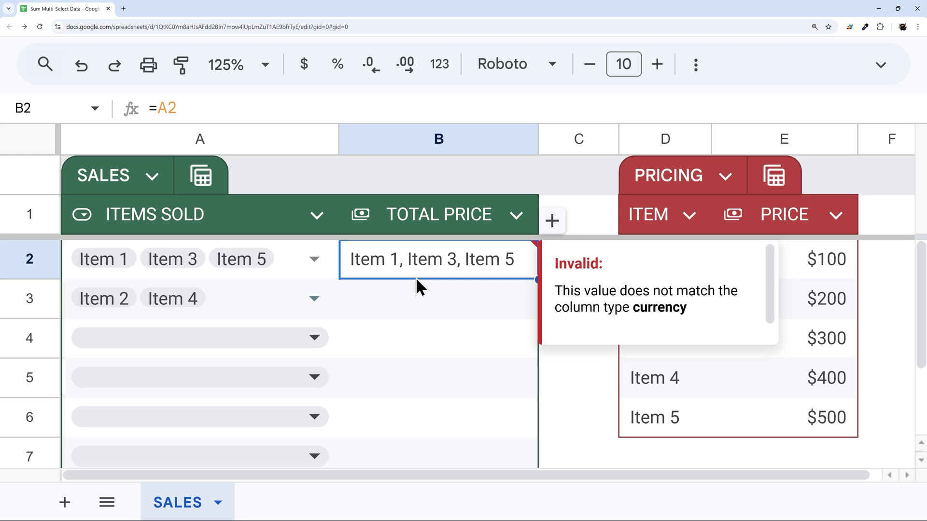
key("Delete")
type("=split(")
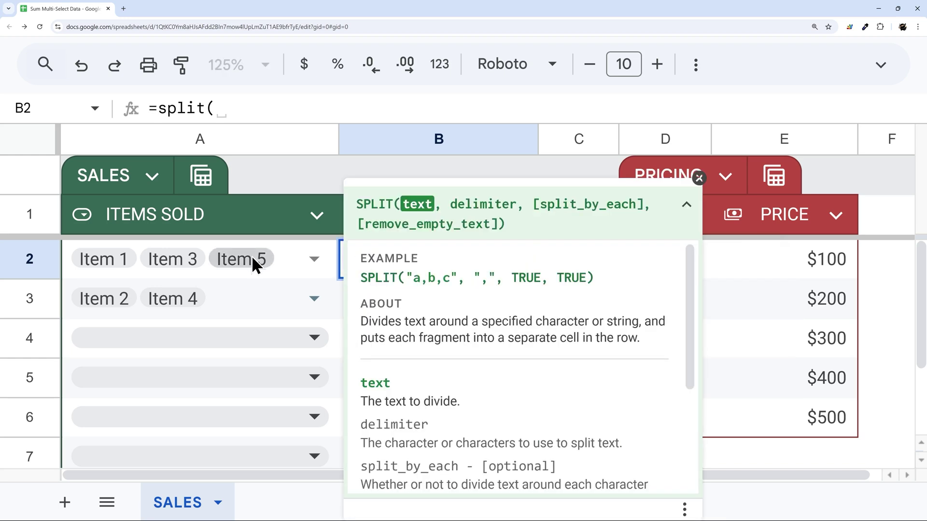
Step: Complete the formula as split(A2,", ",false) in B2
left_click(281, 257)
type(",\"")
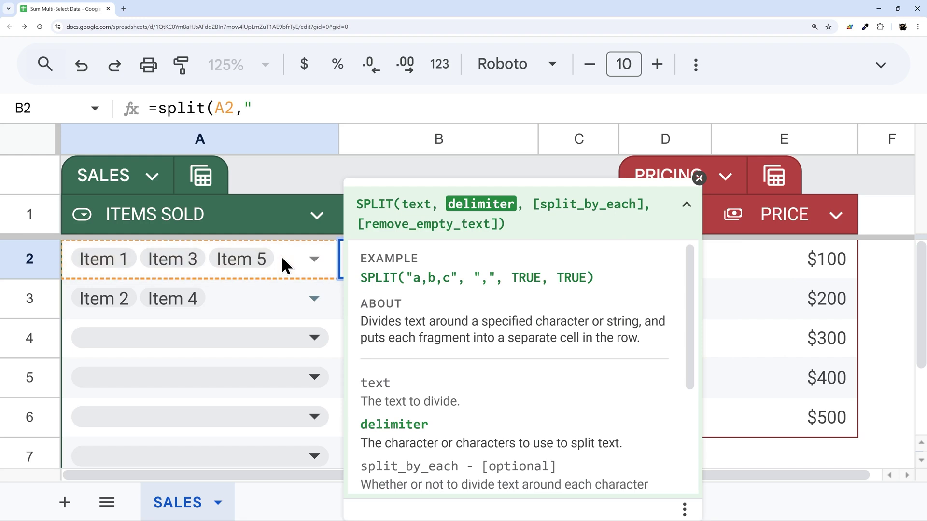
type(", \"")
left_click_drag(530, 202, 647, 204)
left_click(240, 112)
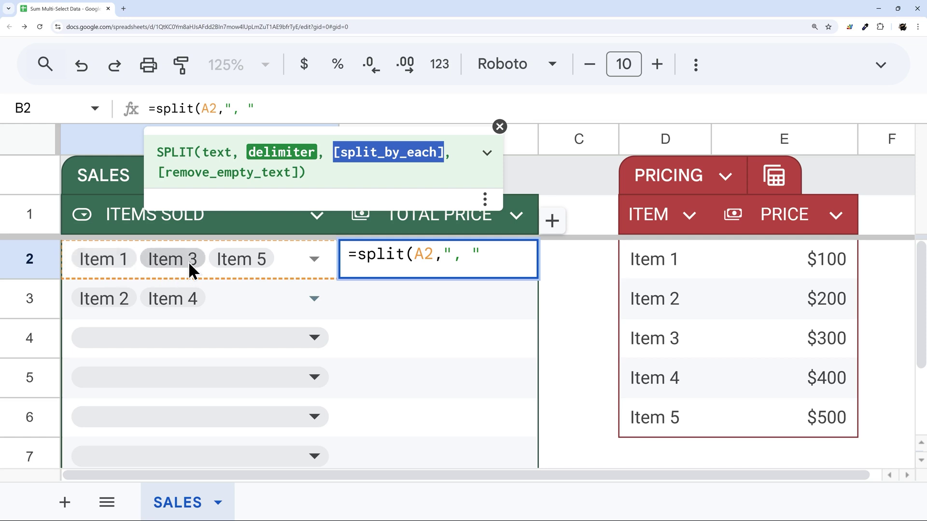
left_click(263, 108)
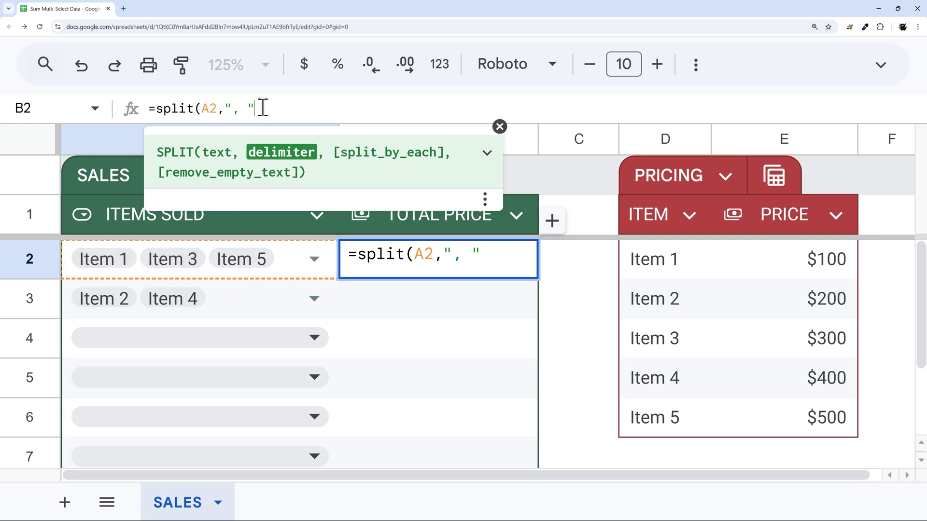
type(",false)")
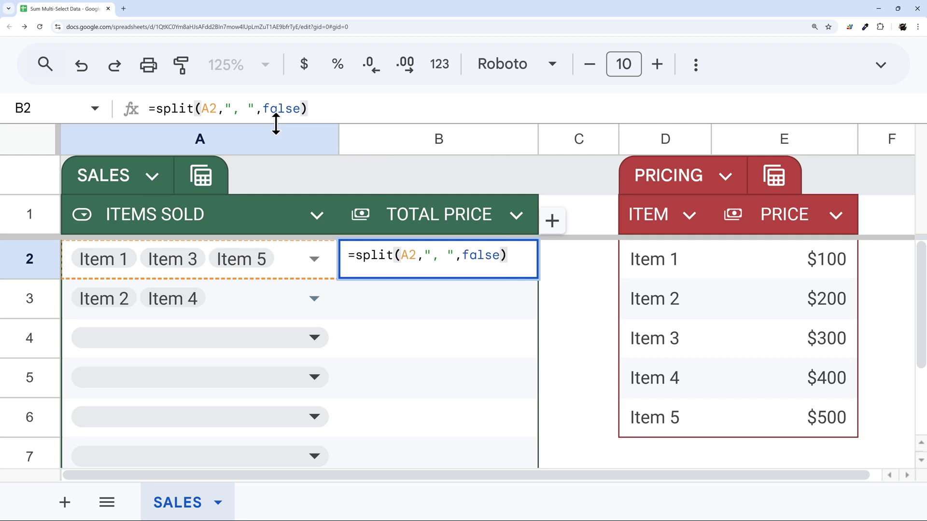
Step: Wrap the split in transpose( ) and enter =transpose(split(A2,", ",false)) in B2
left_click_drag(233, 109, 249, 108)
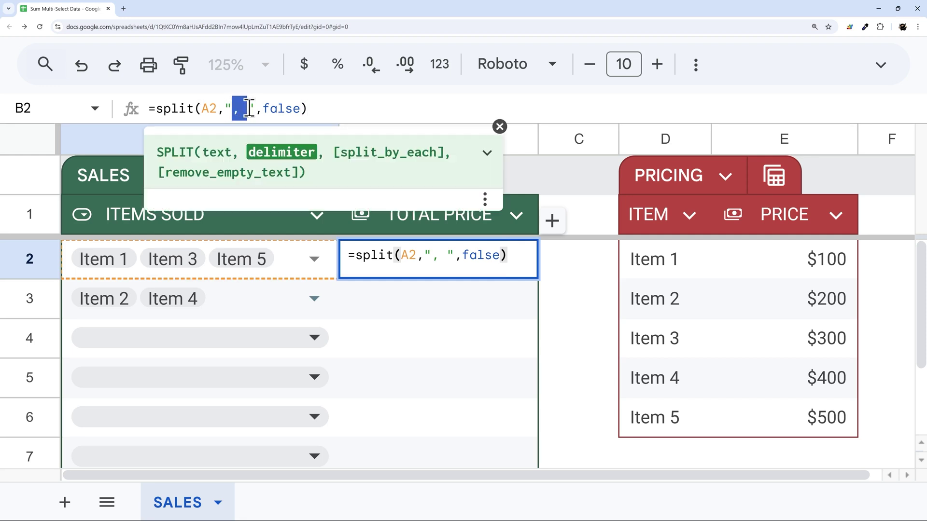
left_click(155, 108)
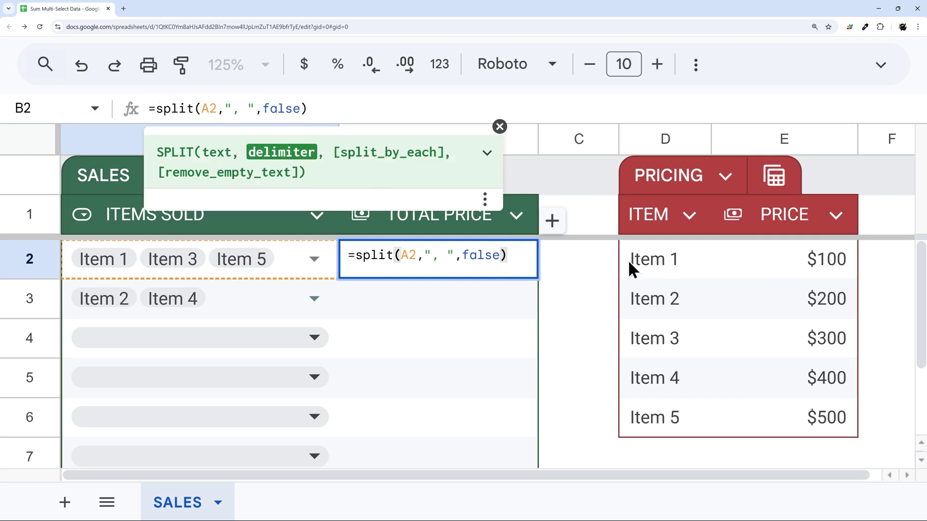
type("transpose(")
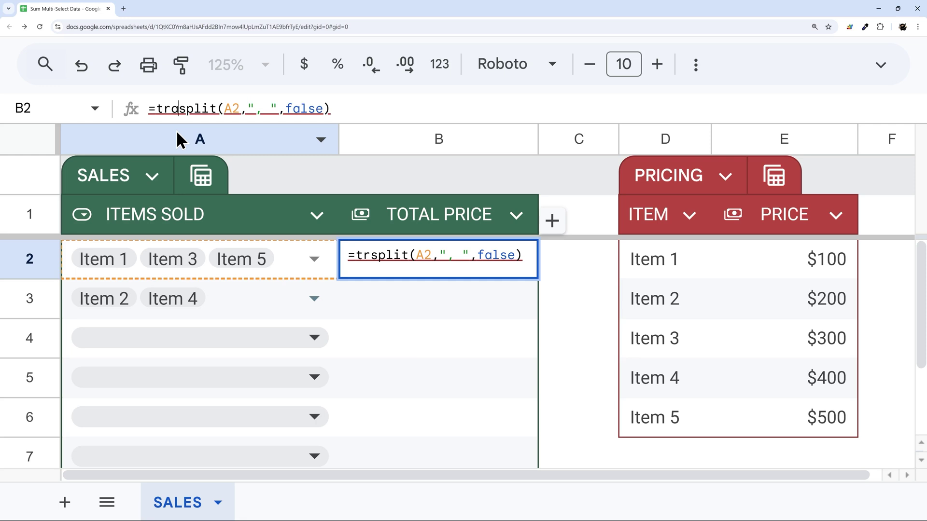
key("End")
type(")")
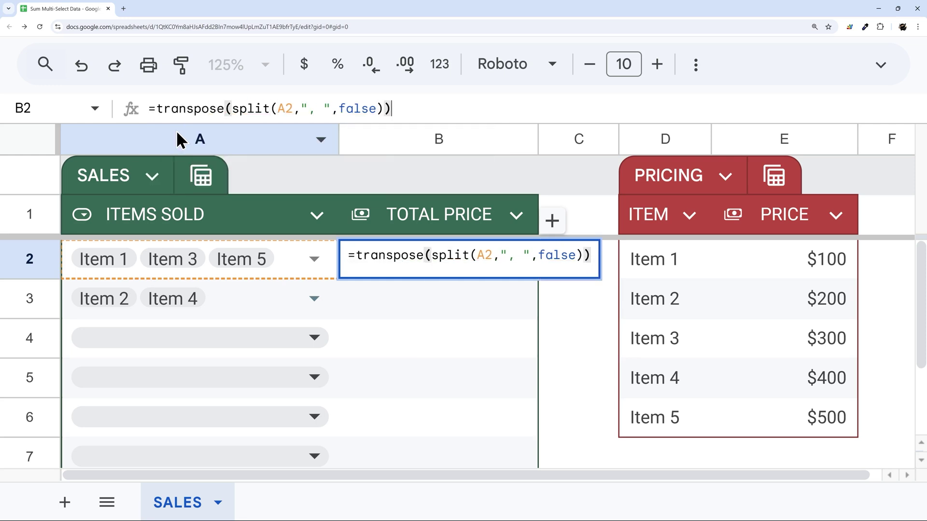
key("Return")
Step: Review B2's transpose-split formula without changing it
left_click(397, 259)
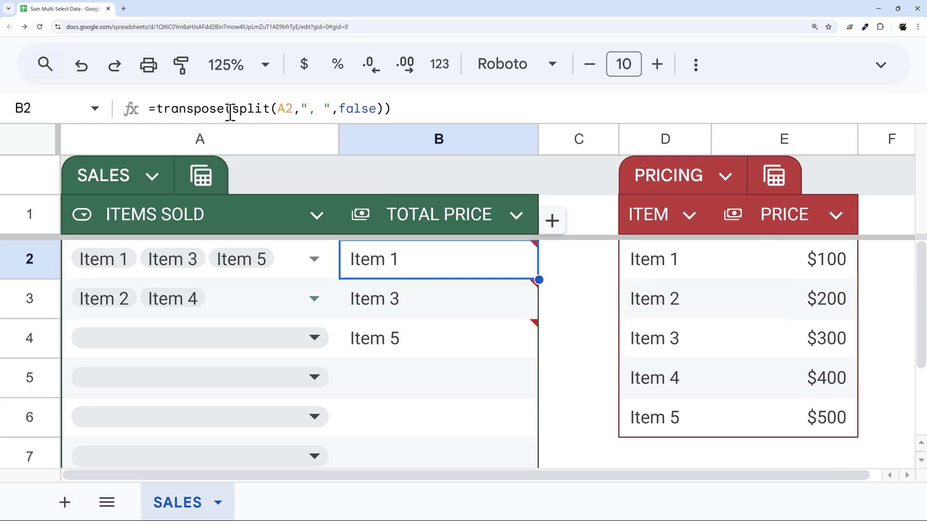
left_click_drag(233, 108, 368, 108)
key("Escape")
left_click_drag(395, 262, 861, 265)
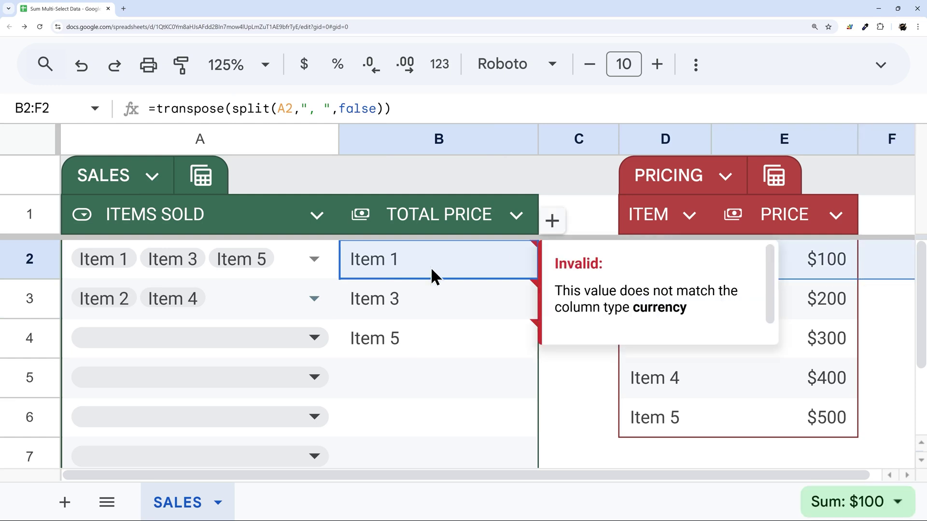
left_click(406, 261)
left_click_drag(152, 108, 447, 108)
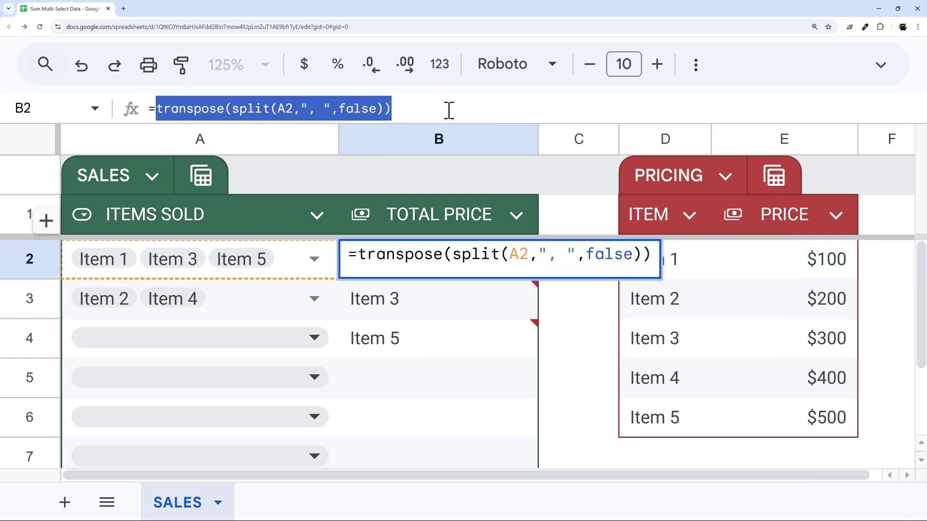
key("Escape")
Step: Compare the spilled Item 1, Item 3, Item 5 in B2:B4 with the PRICE column
left_click(399, 305)
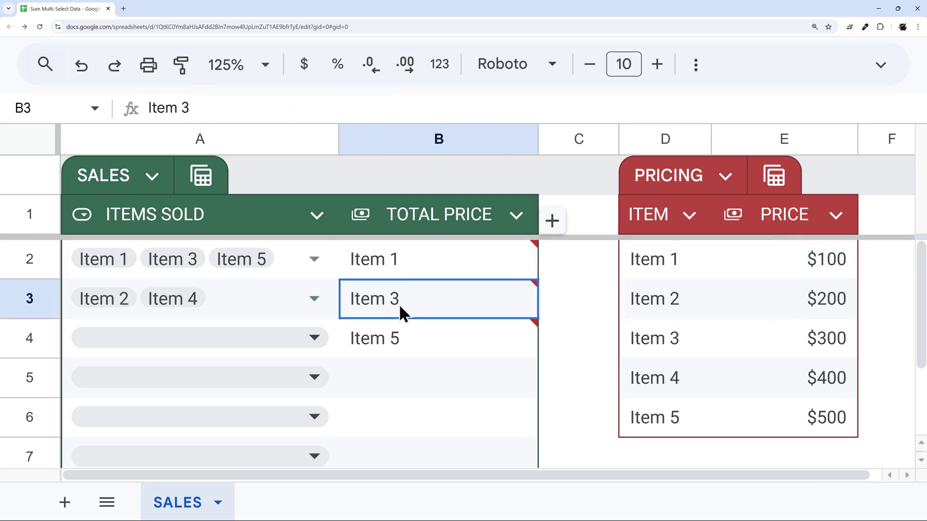
left_click(396, 343)
left_click(390, 261)
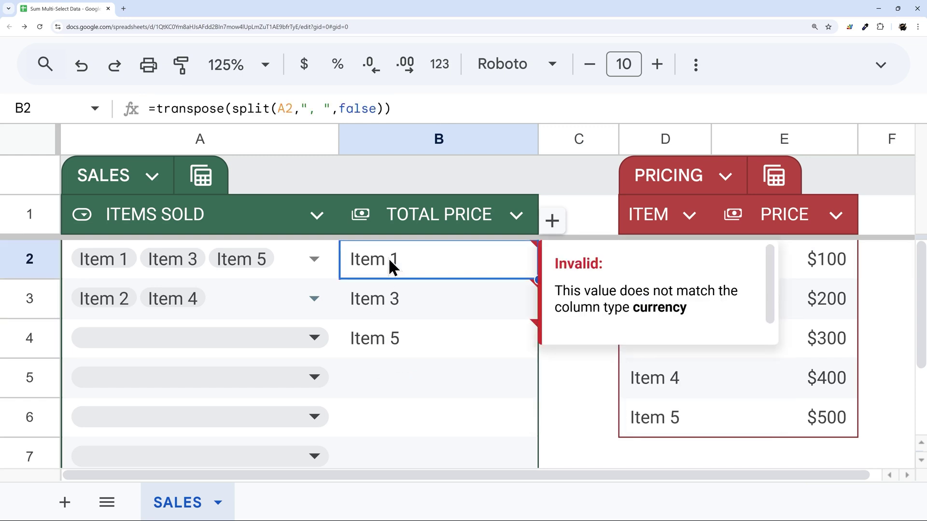
left_click_drag(398, 276, 393, 345)
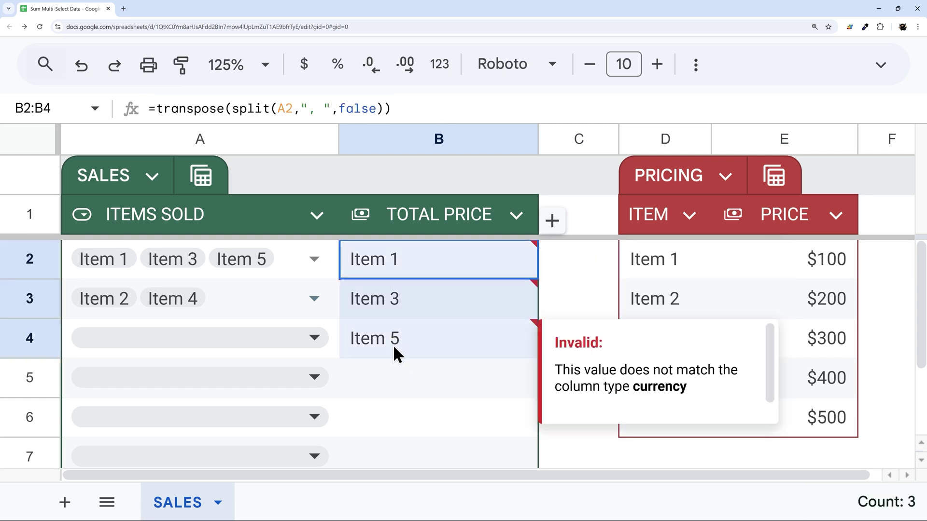
left_click(398, 261)
left_click(399, 300)
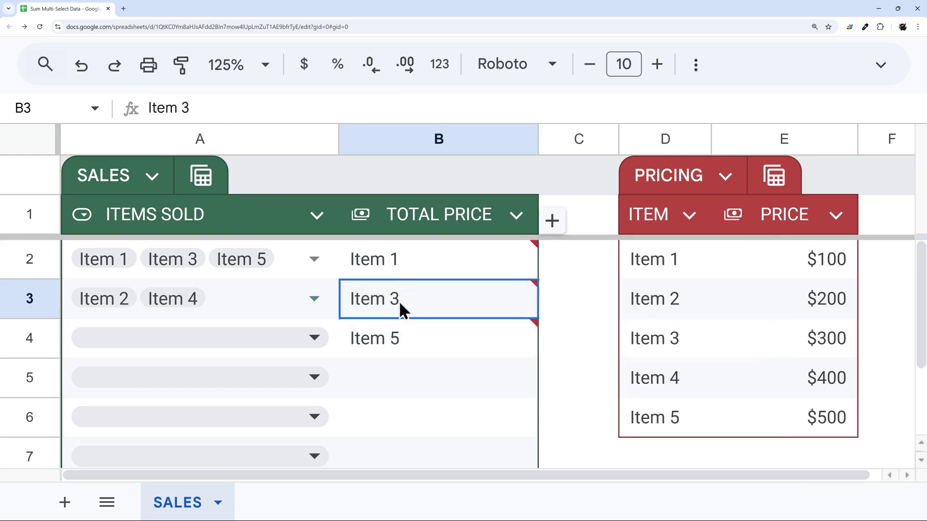
left_click(396, 336)
left_click_drag(791, 260, 824, 415)
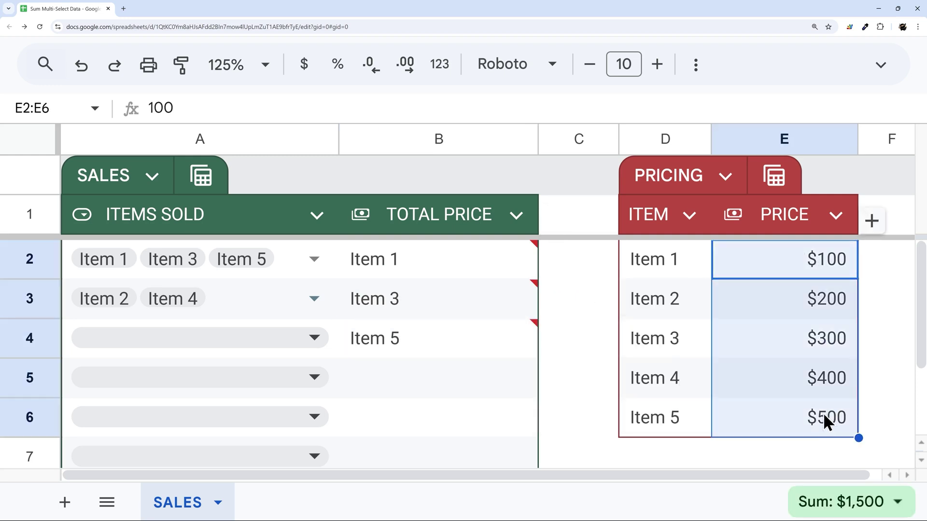
left_click(398, 262)
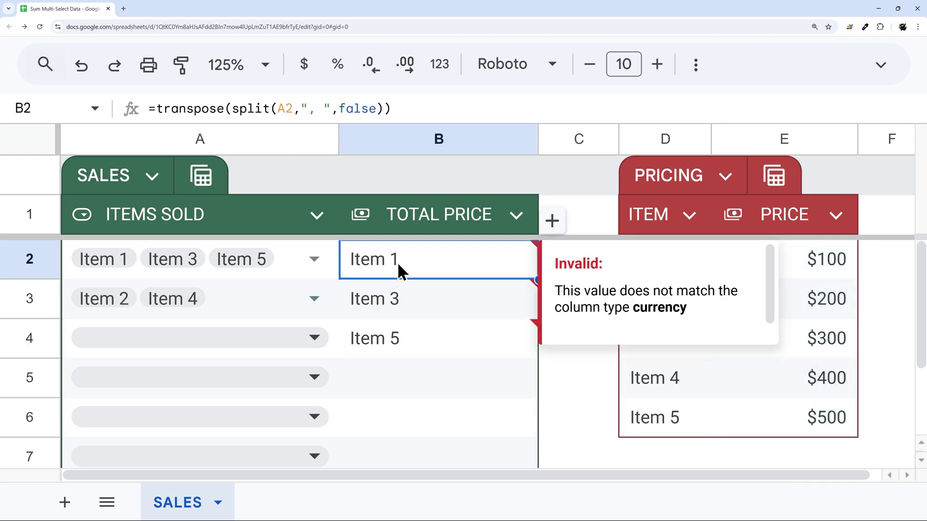
left_click(155, 108)
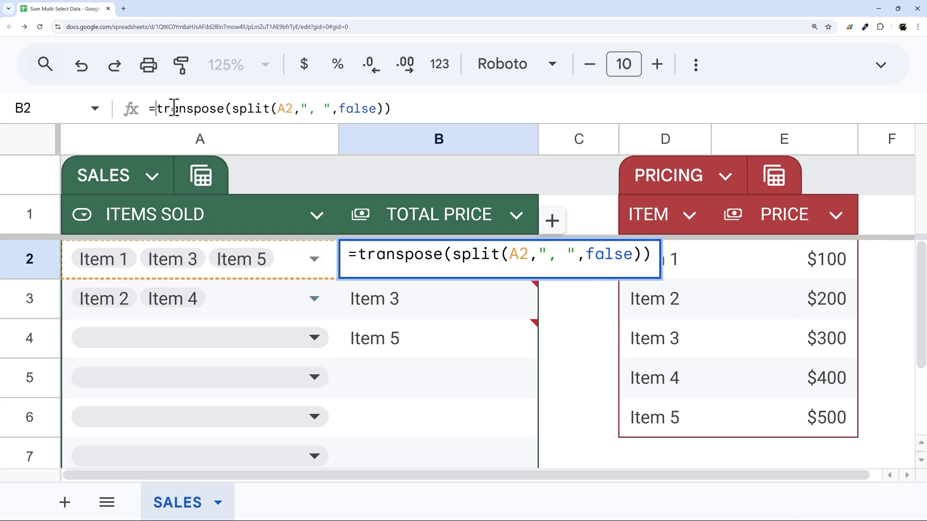
Step: Insert byrow( before transpose in B2 and review the BYROW help's LAMBDA example
type("byrow(")
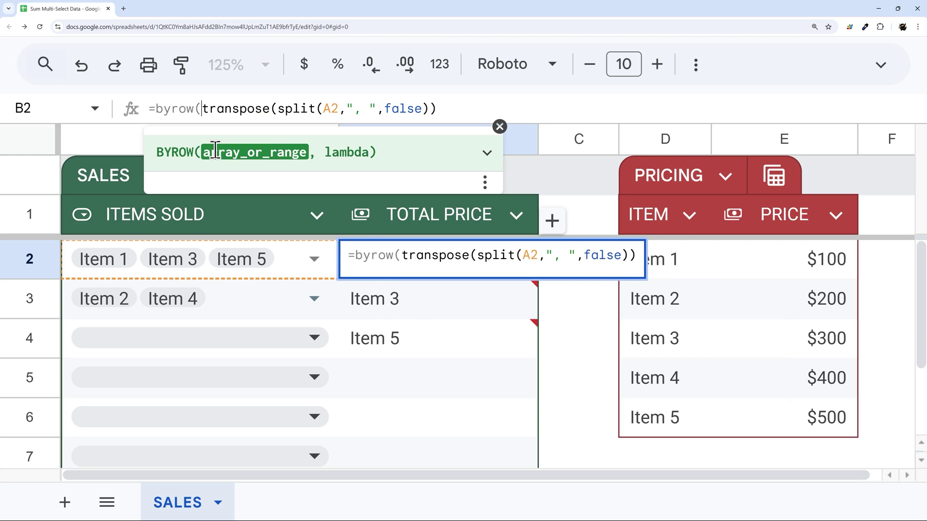
left_click(313, 153)
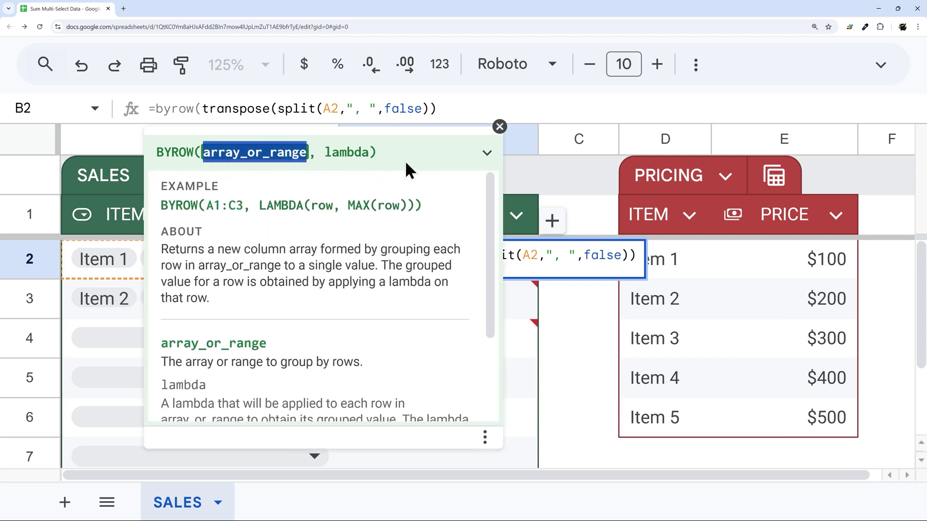
scroll(382, 207, "down", 1)
scroll(314, 218, "up", 1)
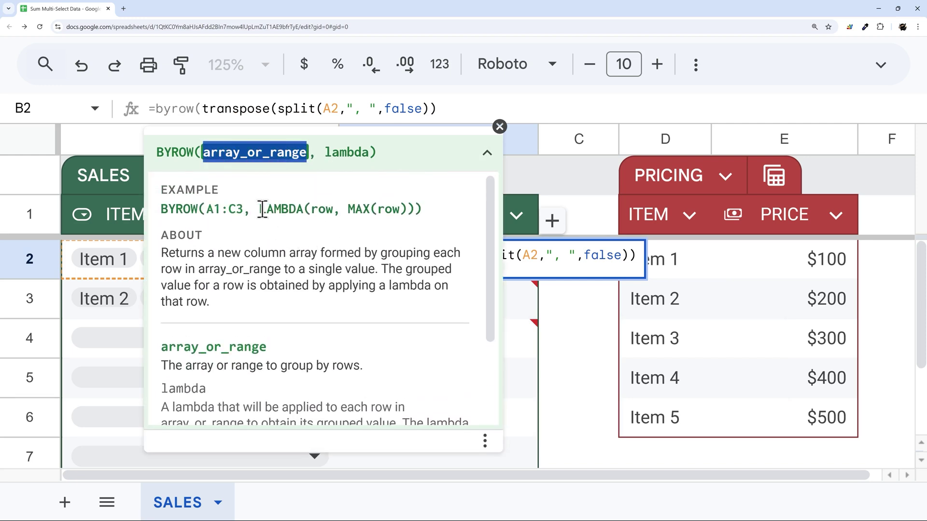
left_click_drag(262, 209, 304, 209)
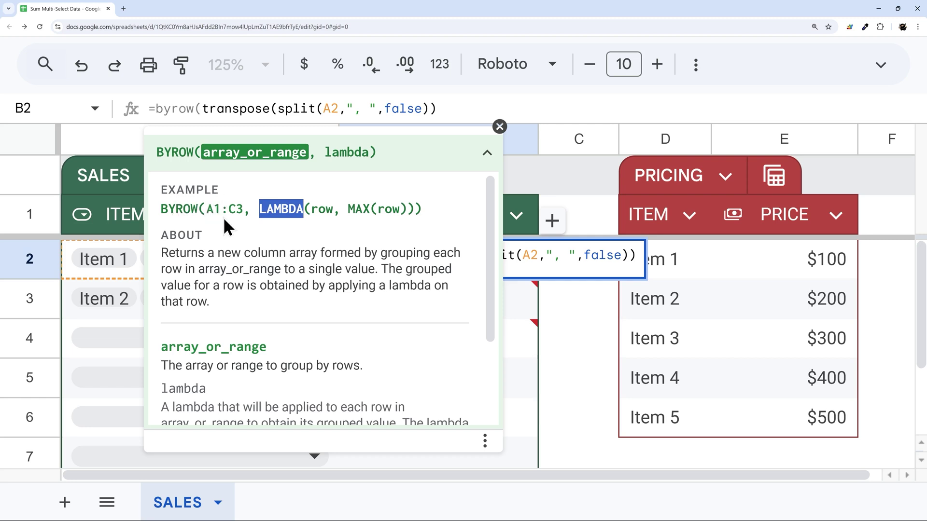
left_click(436, 108)
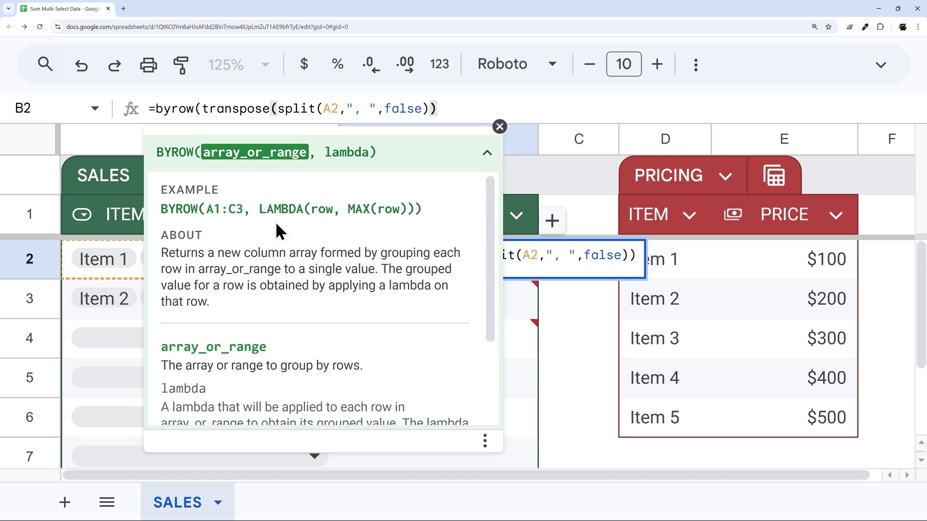
type("la")
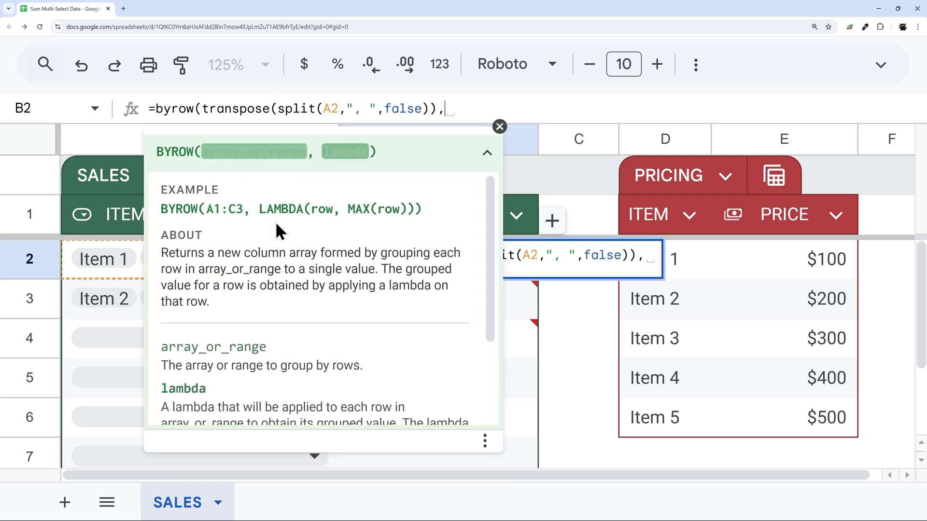
Step: Add lambda(row, as BYROW's second argument in B2 and close the LAMBDA help
type("lam")
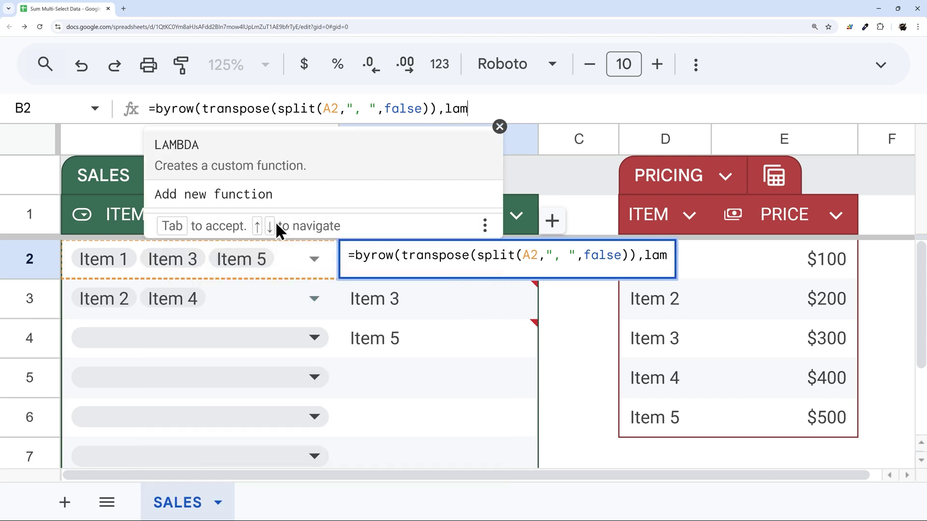
type("bda(")
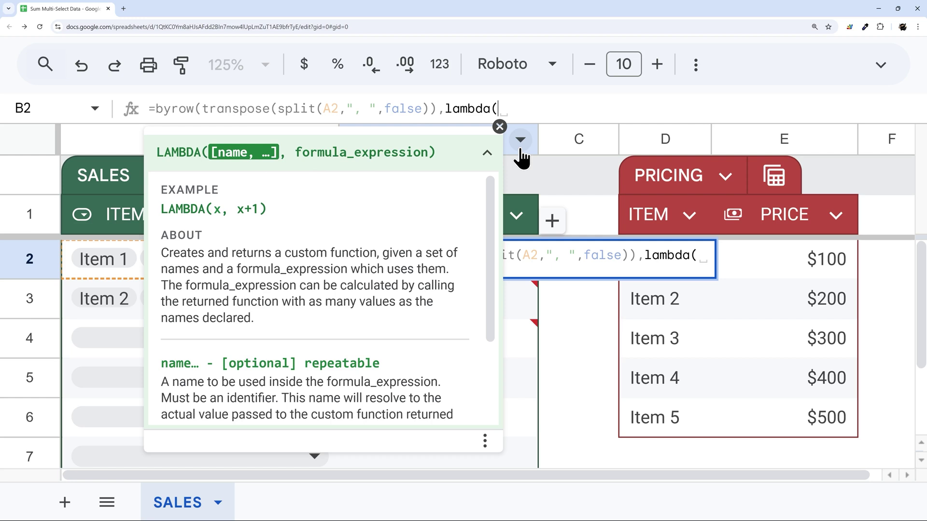
type("row,")
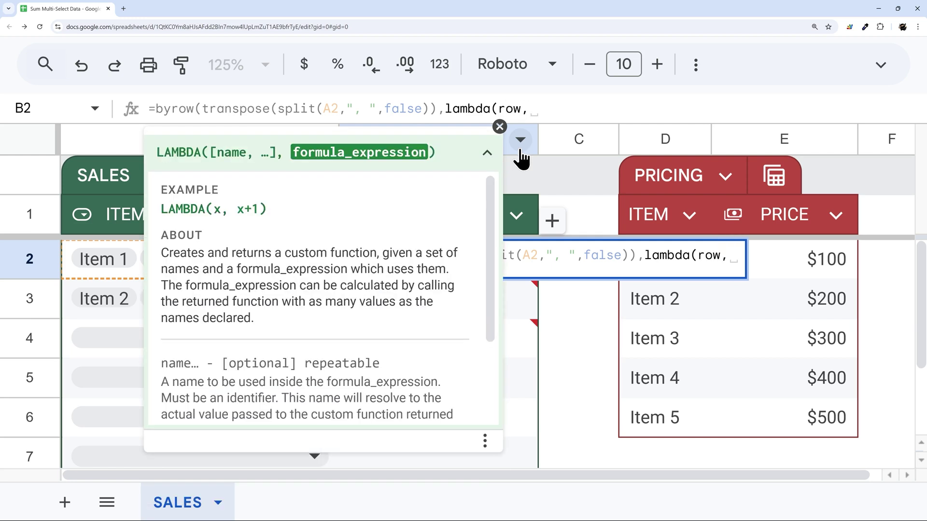
left_click_drag(495, 108, 522, 108)
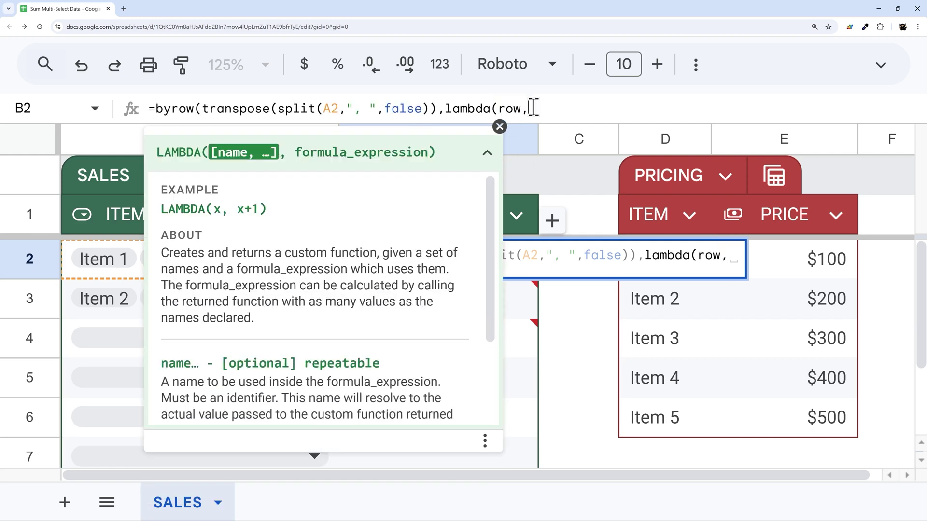
left_click(533, 108)
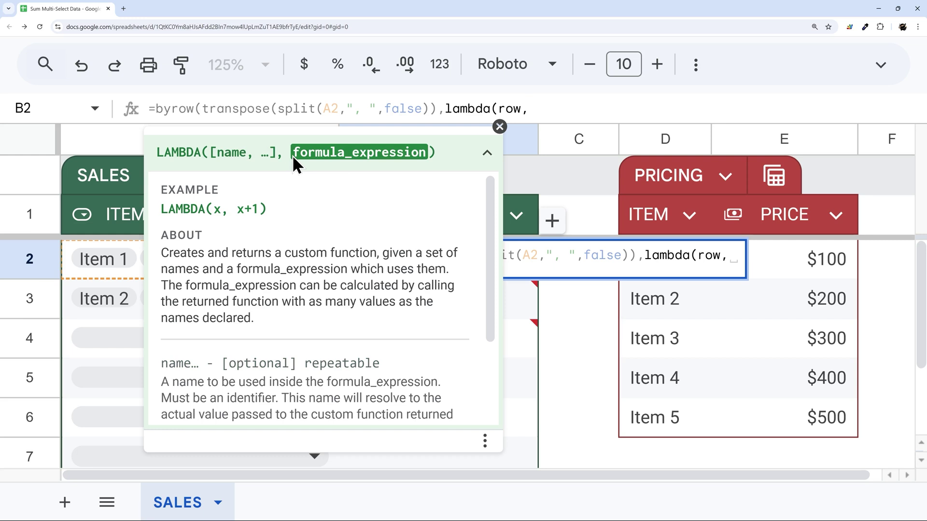
scroll(382, 261, "down", 1)
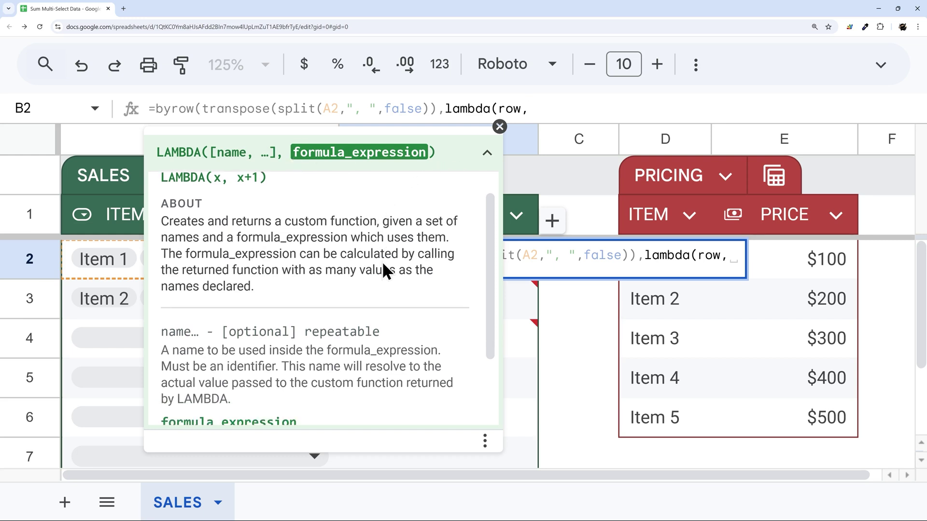
scroll(382, 261, "up", 1)
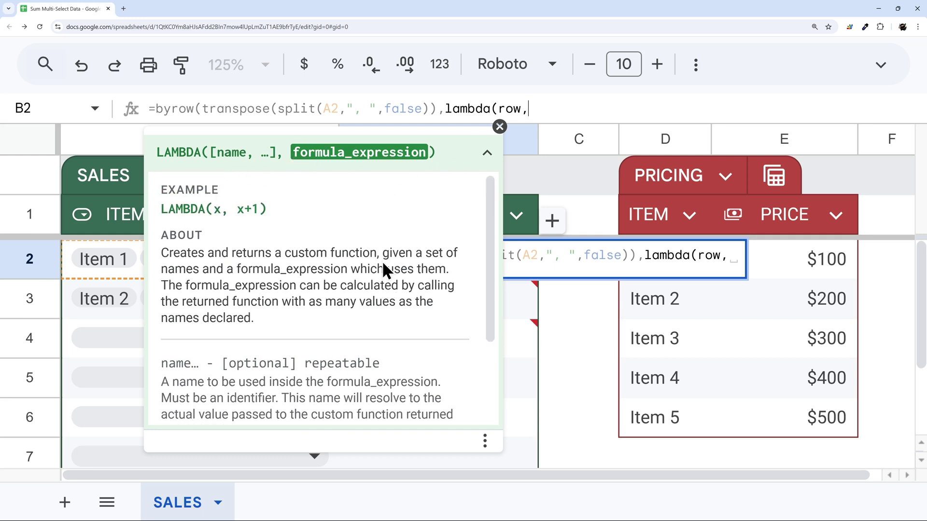
left_click(500, 127)
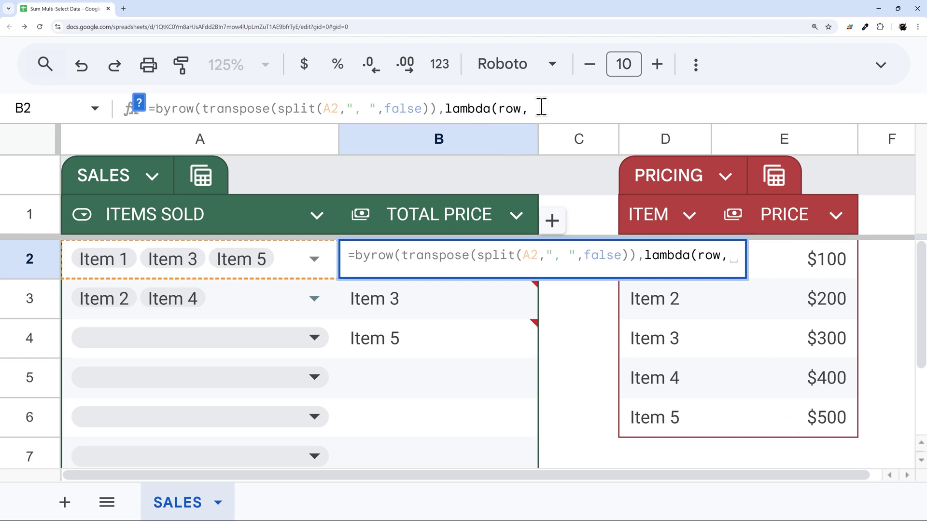
Step: Start the lambda with sumifs(PRICING[PRICE], using the PRICE column as sum range
type("sumifs(")
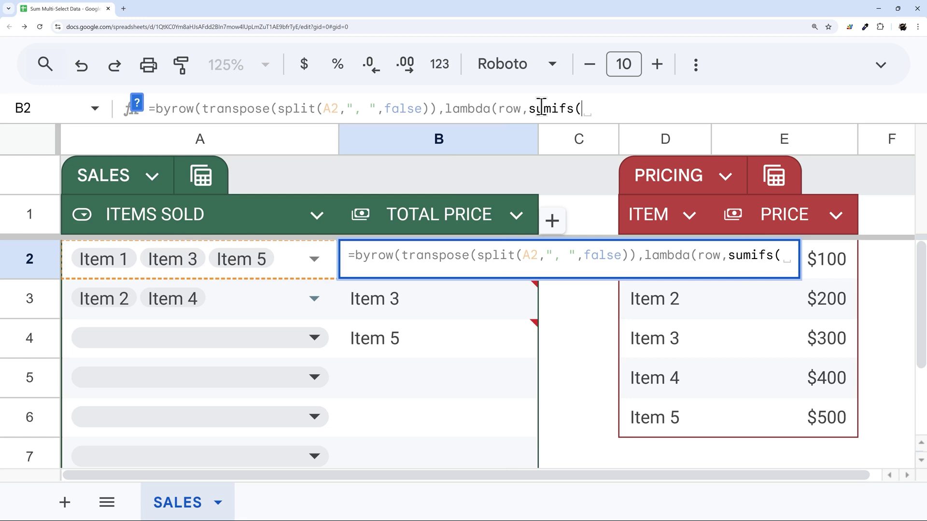
left_click_drag(836, 261, 830, 422)
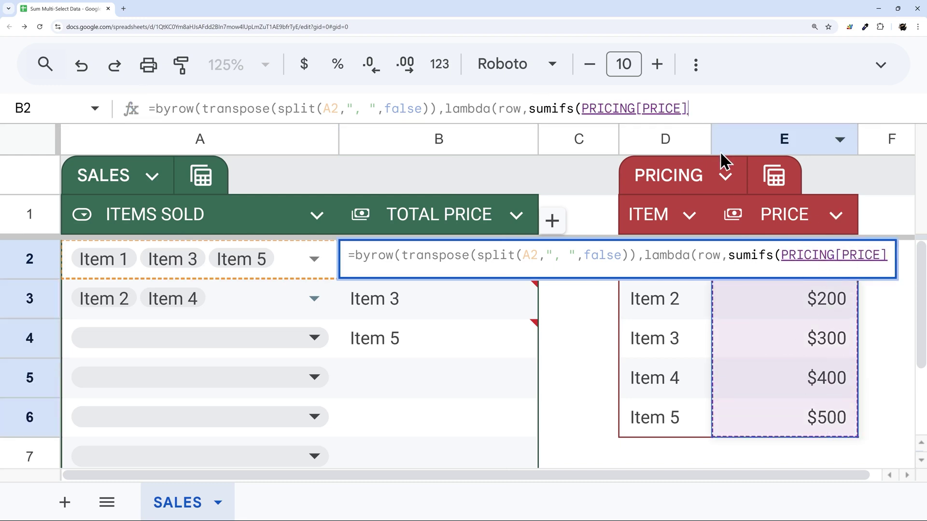
left_click_drag(576, 107, 696, 107)
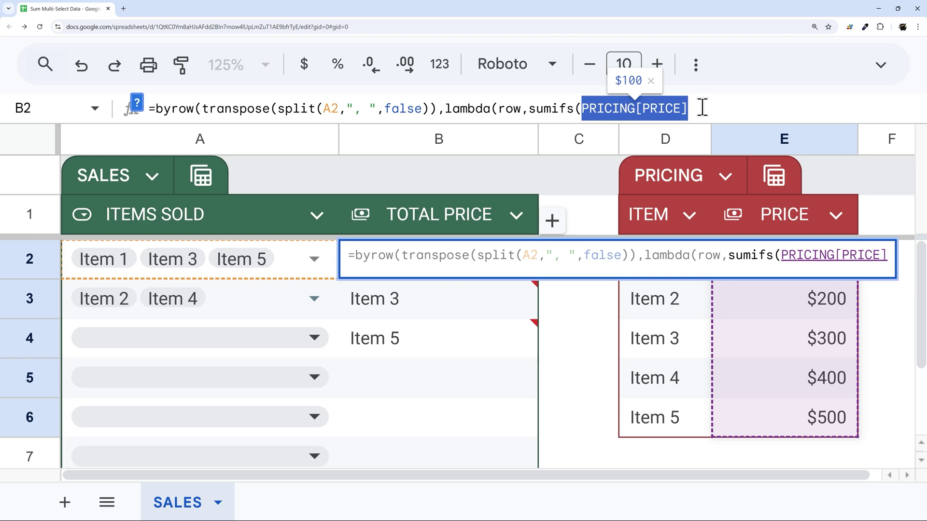
left_click(704, 108)
type(",")
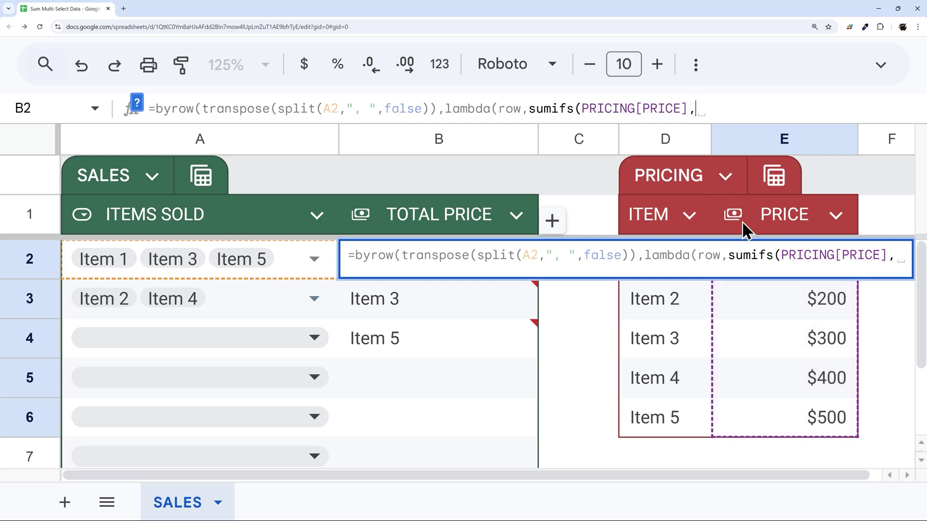
Step: Replace the cell range with PRICING[ITEM] as the SUMIFS criteria range
left_click_drag(675, 299, 658, 416)
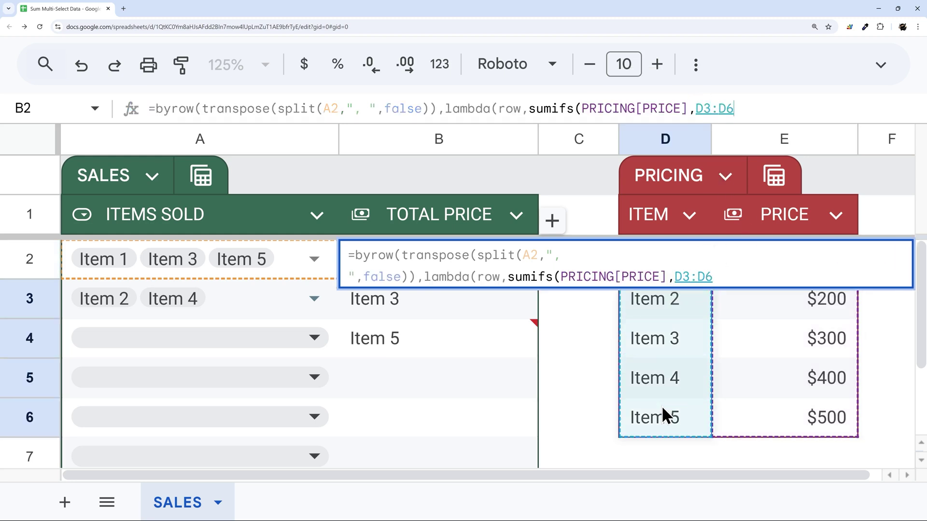
double_click(703, 108)
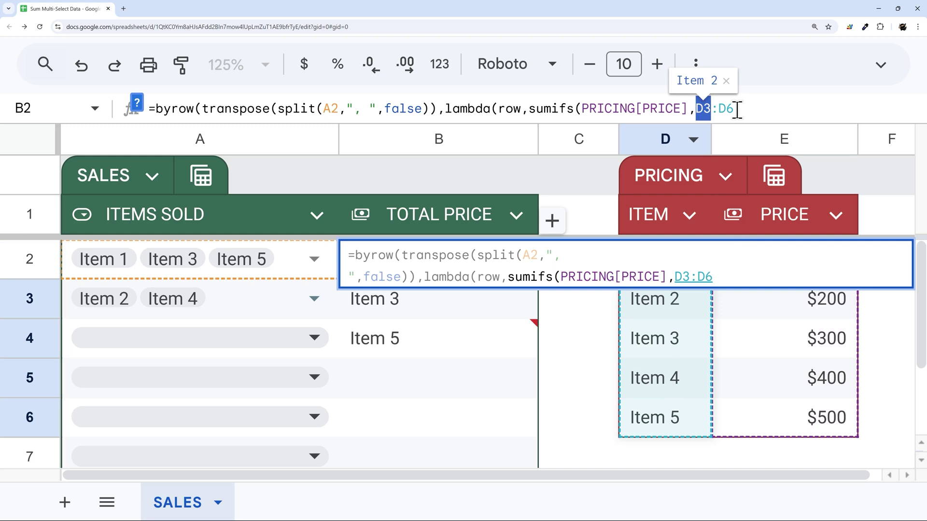
key("Left")
key("BackSpace")
key("BackSpace")
key("BackSpace")
key("BackSpace")
key("BackSpace")
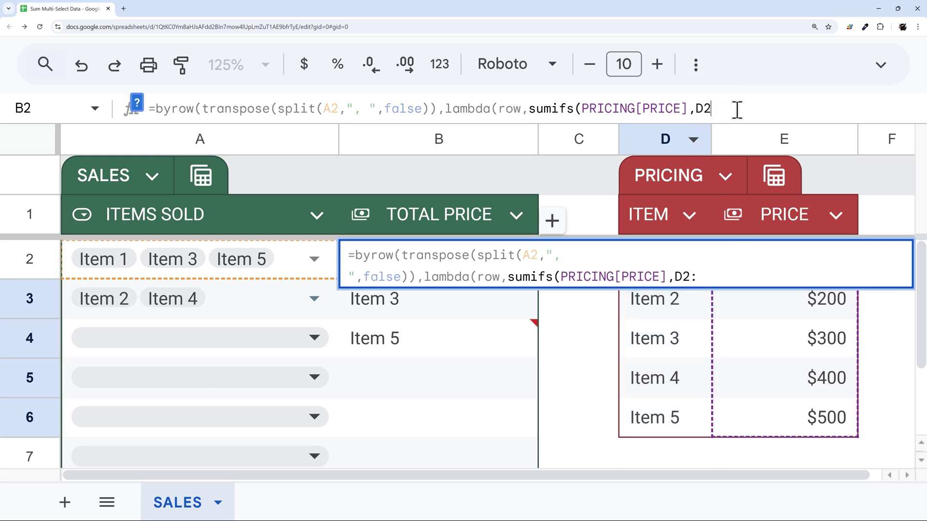
type("PRIC")
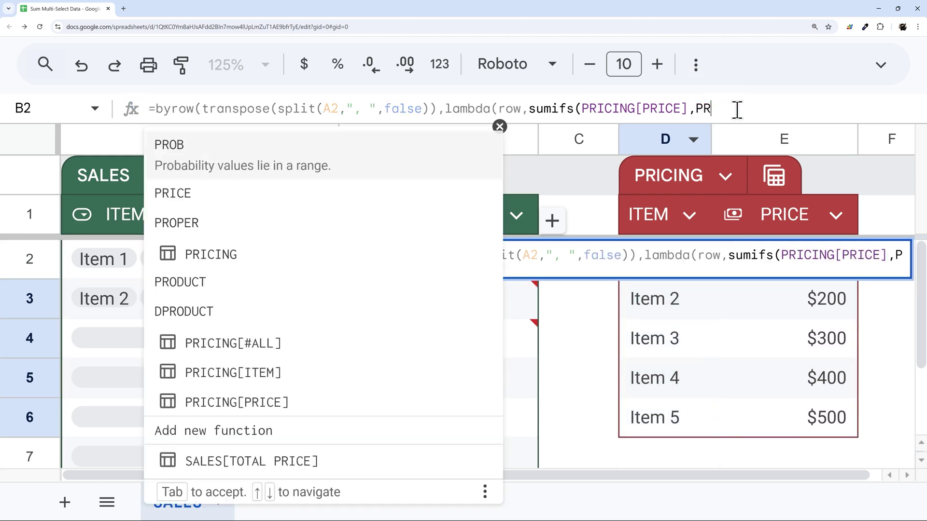
left_click(269, 313)
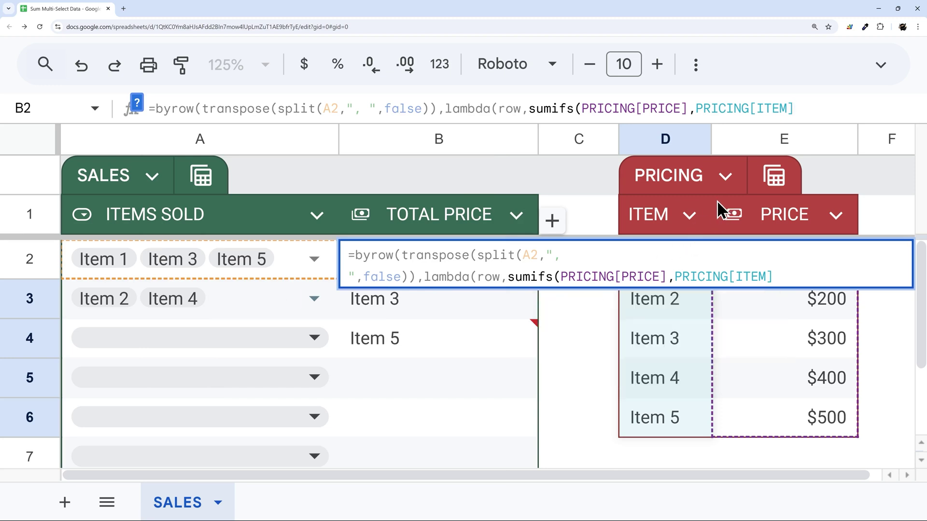
type(",")
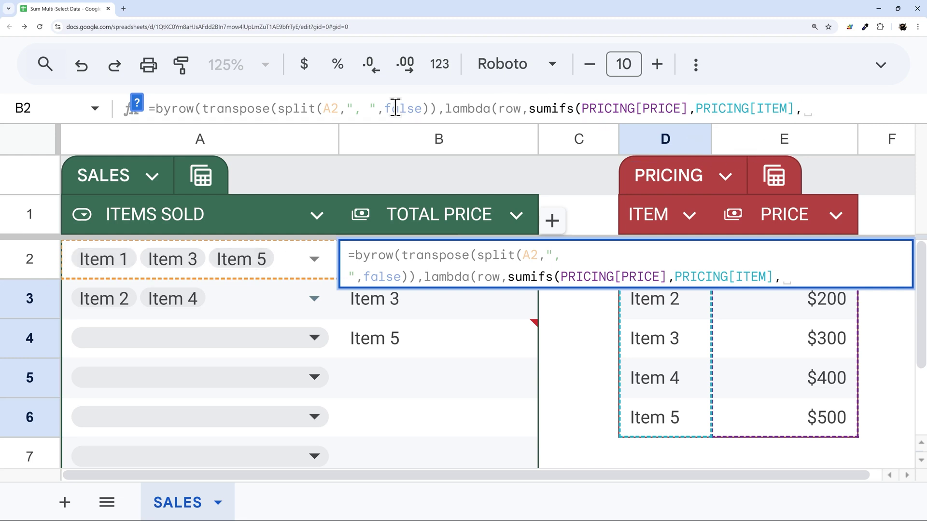
Step: Finish the formula with row as the criterion and close all parentheses
left_click_drag(204, 109, 435, 107)
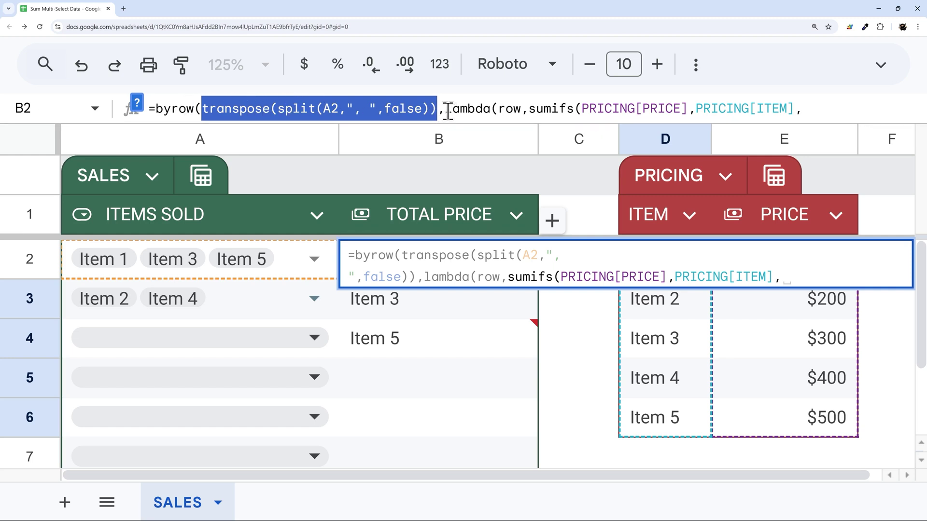
left_click_drag(448, 111, 498, 108)
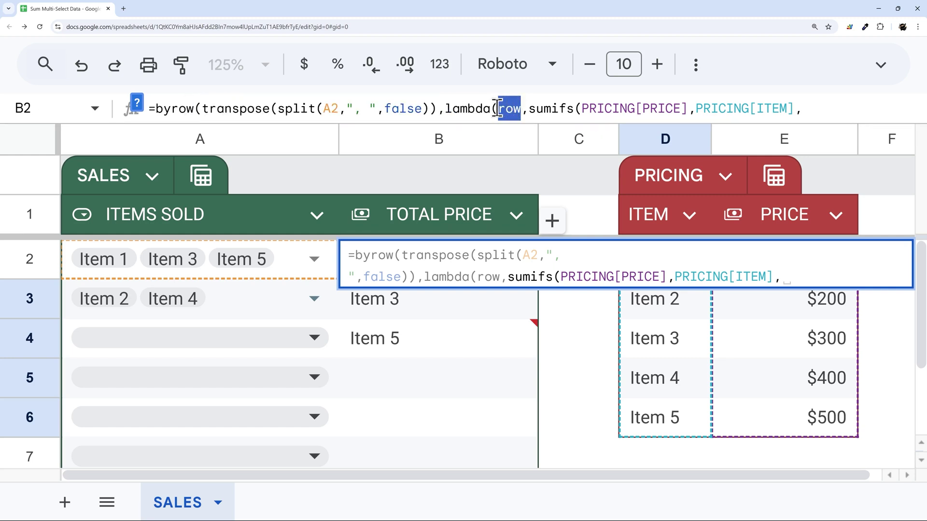
left_click(821, 110)
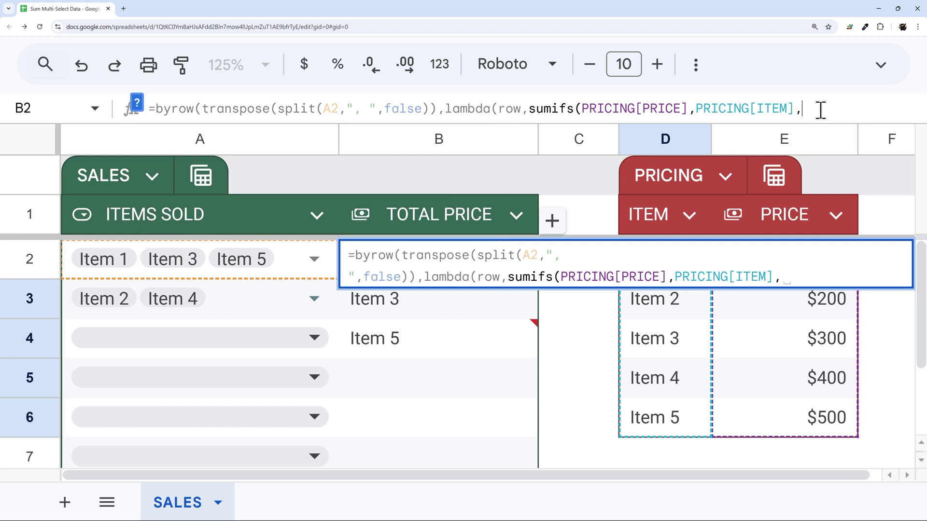
type("row)")
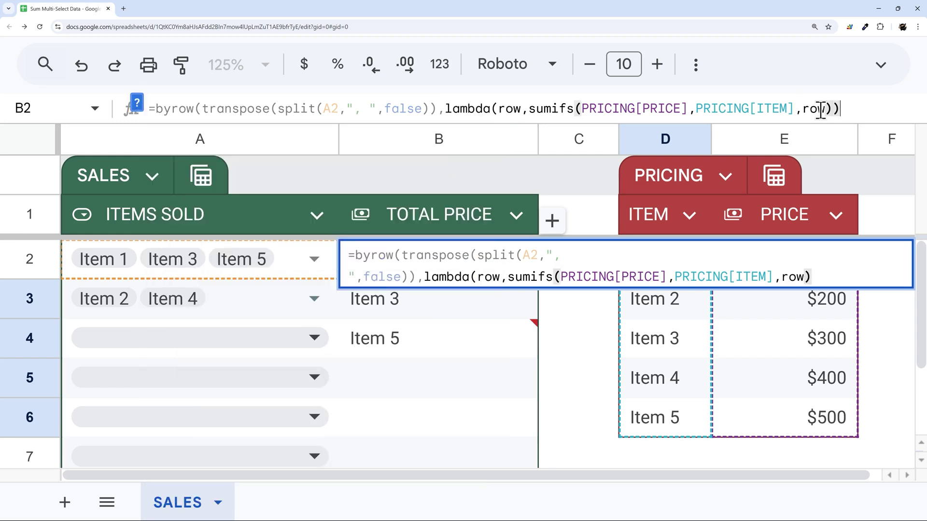
type(")")
Step: Enter the BYROW formula, decline auto-fill, and check $100.00, $300.00, $500.00 in B2:B4
key("Return")
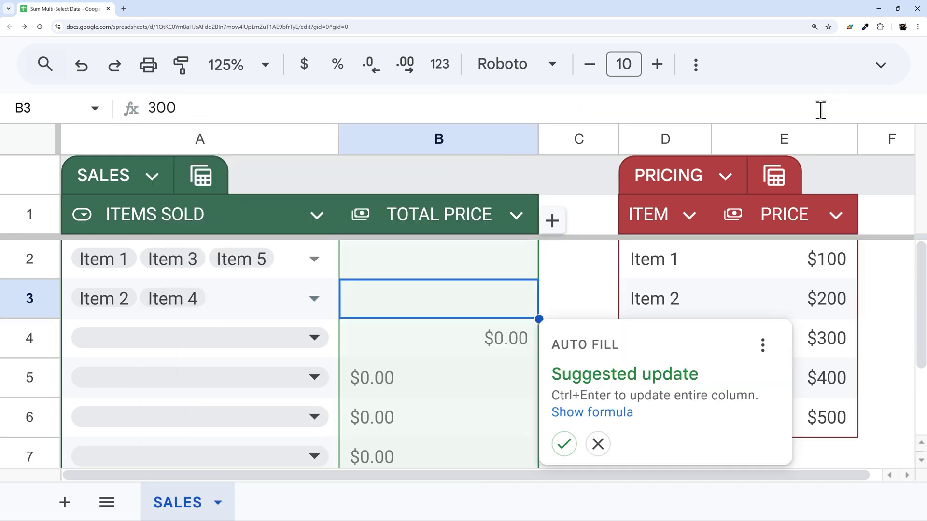
left_click(598, 445)
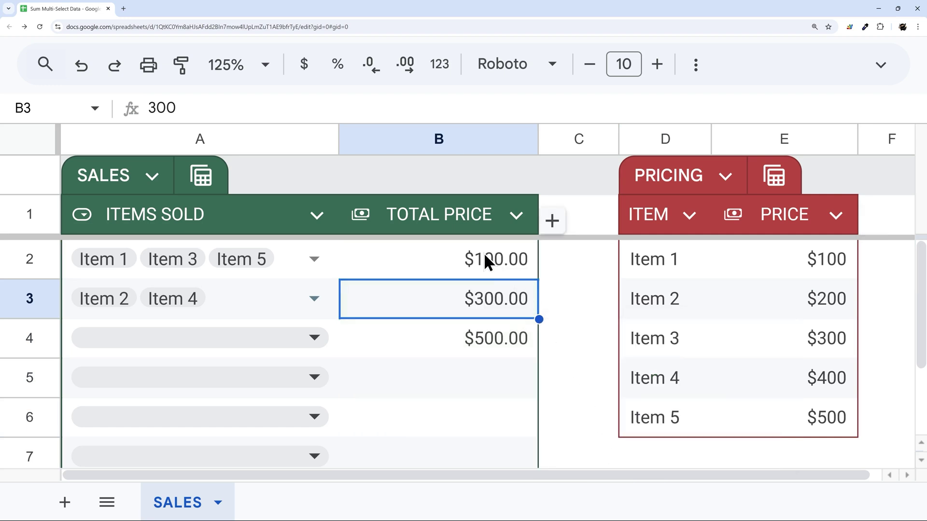
left_click_drag(485, 256, 480, 343)
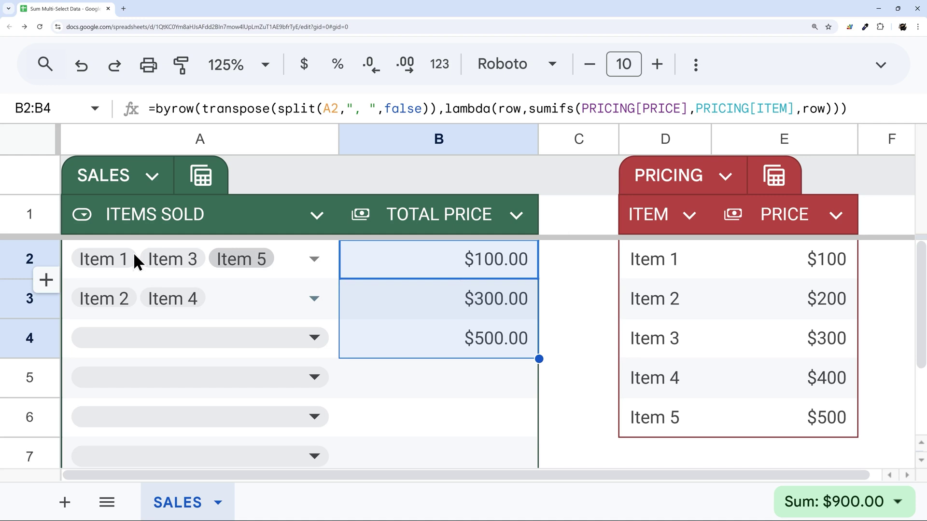
left_click(511, 273)
left_click(496, 302)
left_click(489, 333)
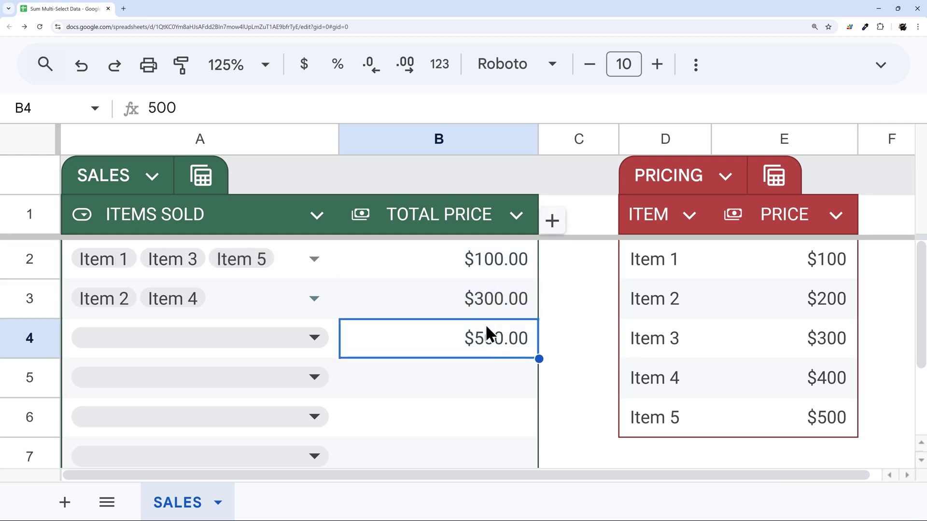
left_click(486, 260)
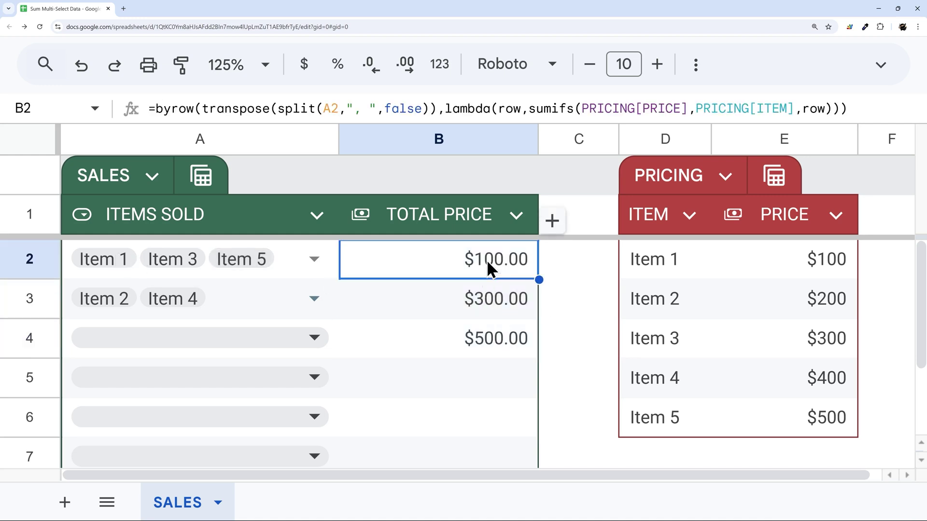
Step: Compare those results with Item 1, Item 3 and Item 5 prices in E2, E4, E6
left_click(831, 265)
left_click(827, 339)
left_click(823, 415)
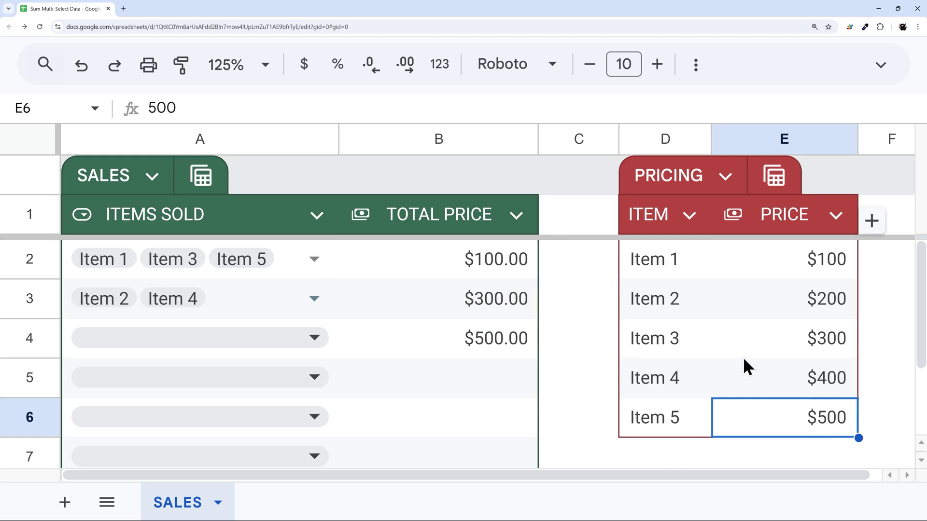
left_click(476, 261)
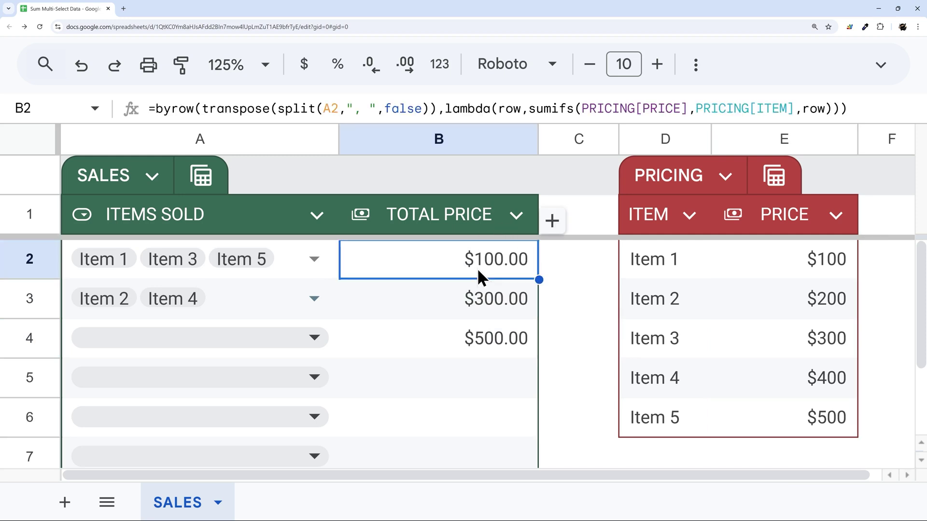
Step: Wrap B2's formula in SUM( ) so it totals $900.00
left_click(154, 107)
type("sum")
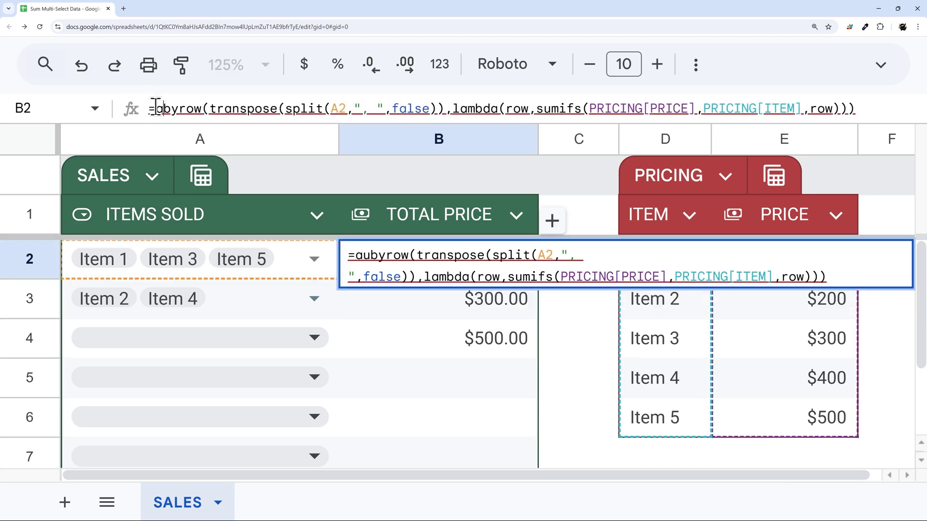
key("BackSpace")
key("BackSpace")
key("BackSpace")
type("sum(")
key("End")
type(")")
key("Return")
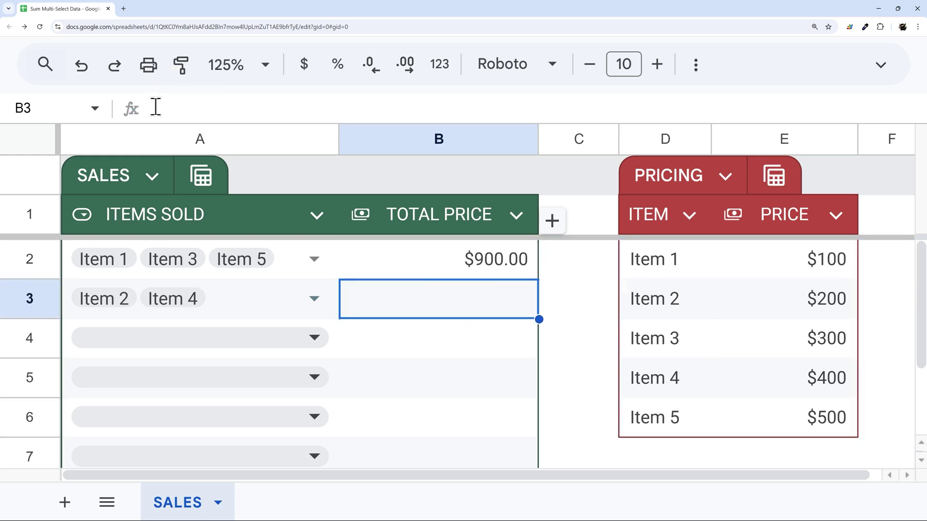
Step: Fill B2's SUM formula down to B8
left_click(482, 263)
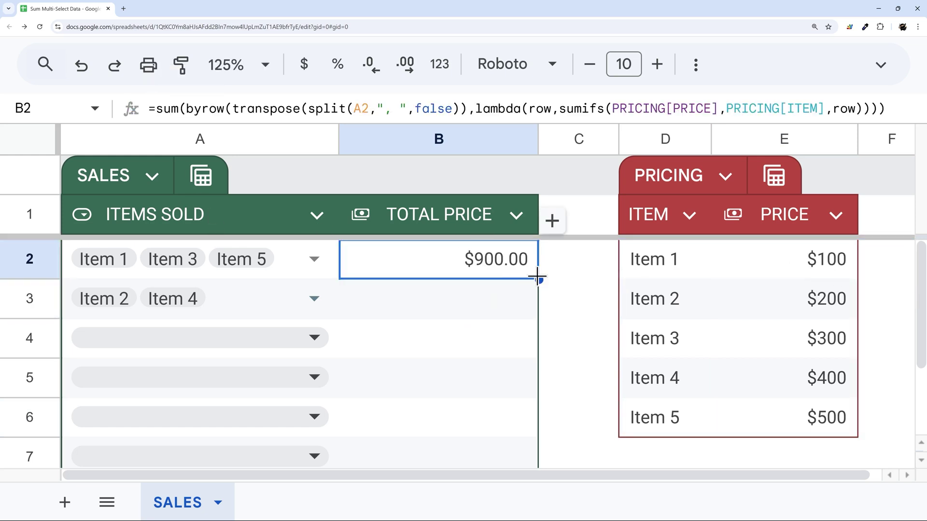
left_click_drag(539, 280, 517, 416)
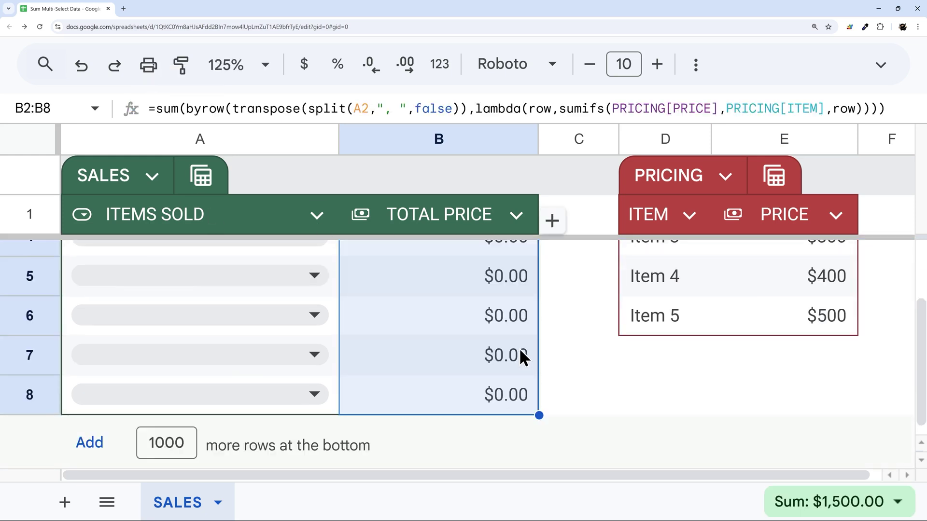
scroll(482, 313, "up", 2)
Step: Change row 3's item picks while watching its total, then empty row 3's items
left_click(486, 300)
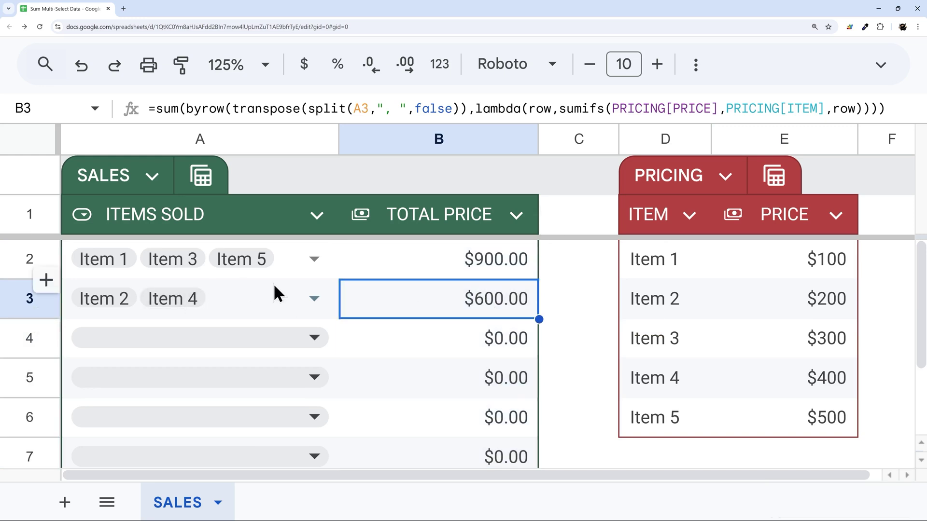
left_click(315, 299)
left_click(146, 476)
left_click(467, 312)
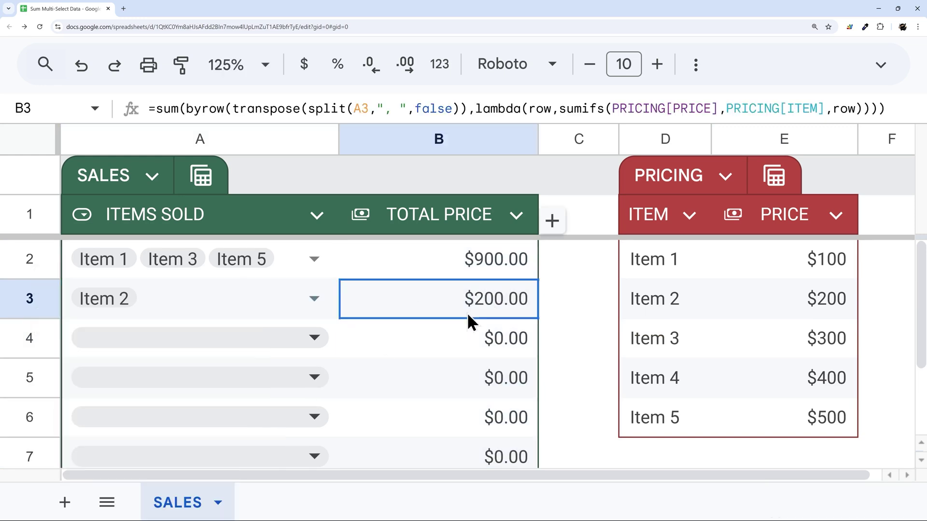
left_click(314, 299)
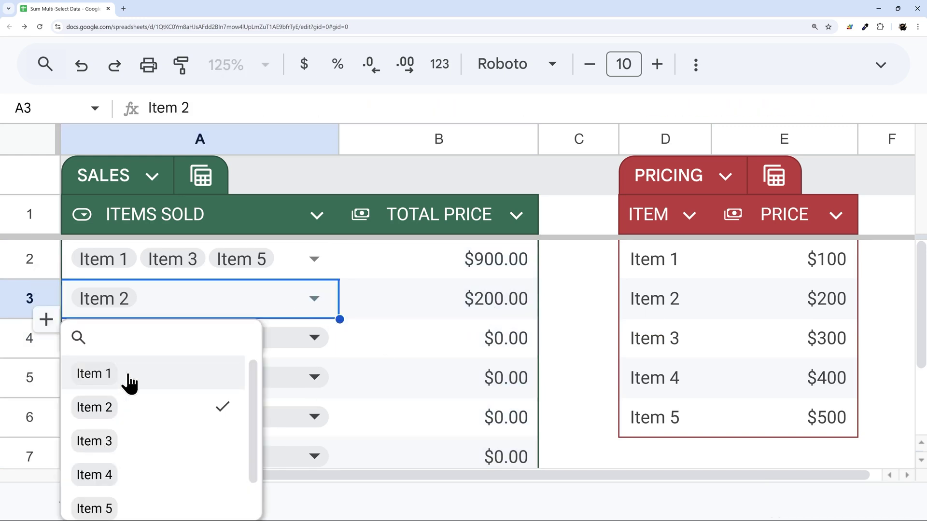
left_click(125, 374)
left_click(121, 443)
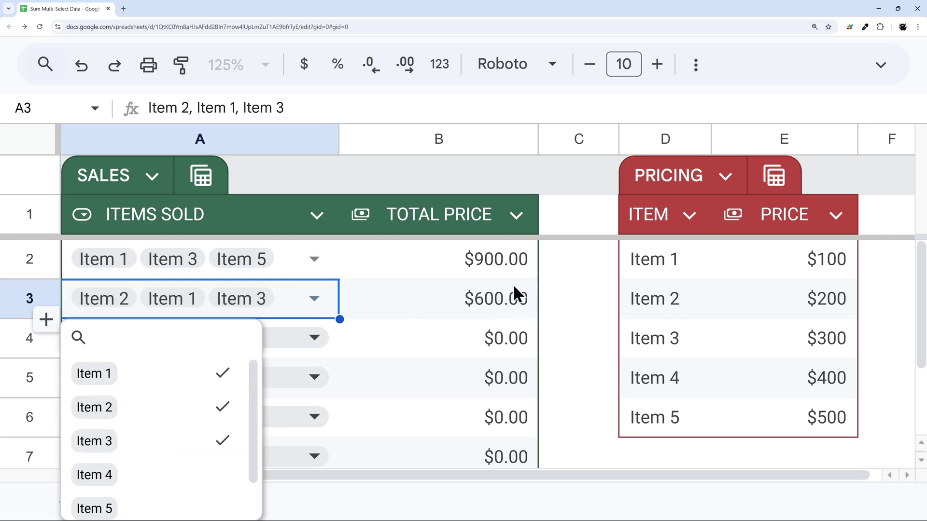
left_click(153, 447)
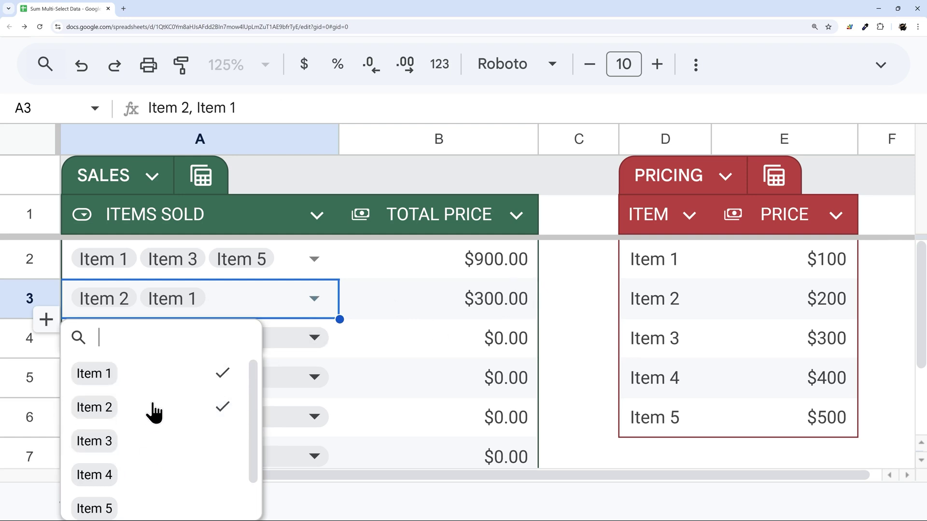
left_click(152, 411)
left_click(167, 379)
left_click(364, 316)
scroll(338, 314, "down", 1)
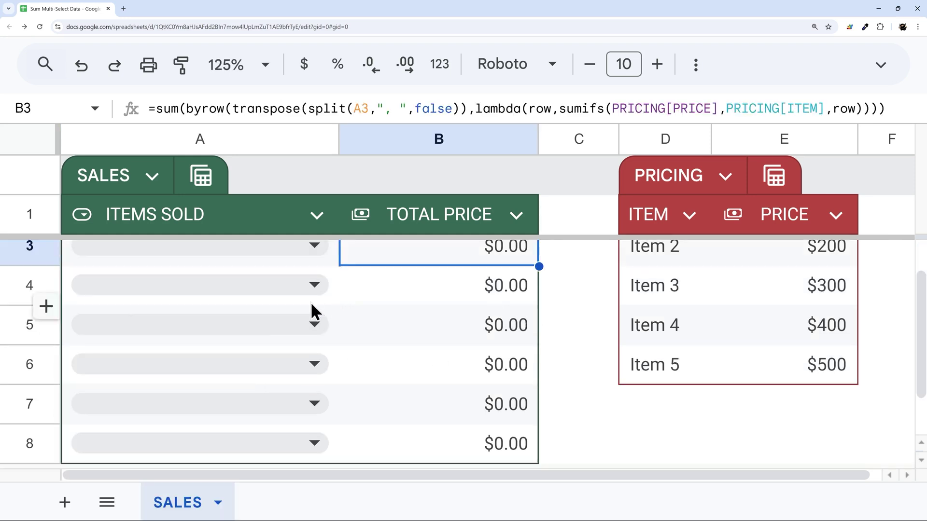
left_click(315, 325)
scroll(124, 445, "down", 3)
Step: Test row 5 with Item 5, Item 2 and Item 1, then clear row 5 and reselect B2
left_click(114, 470)
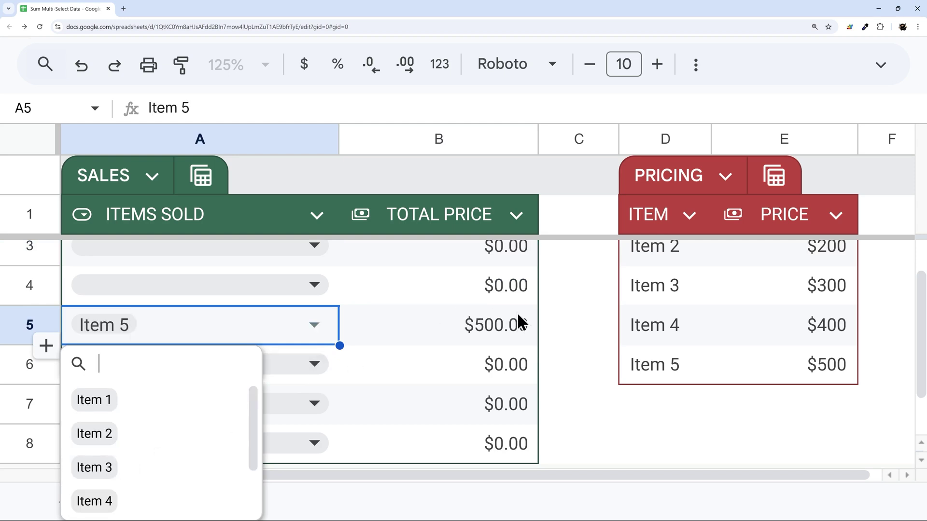
left_click(517, 314)
left_click(315, 325)
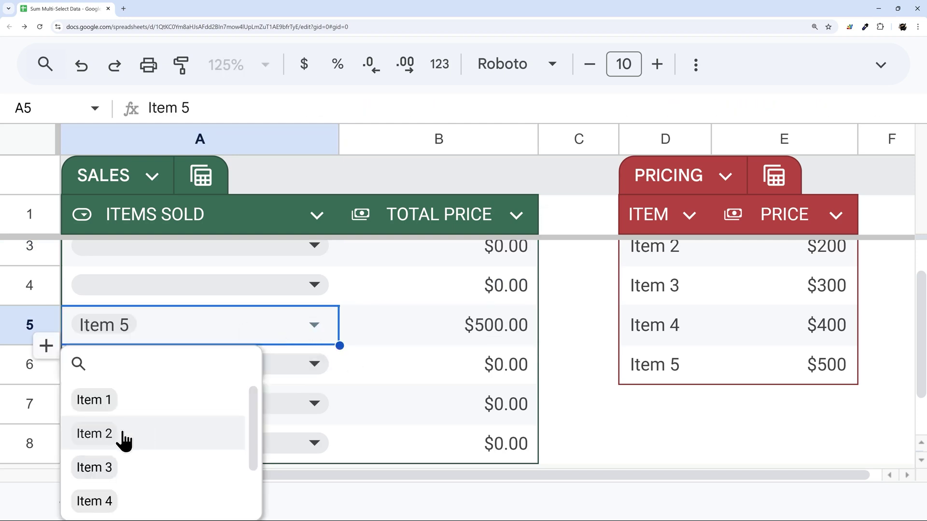
left_click(124, 435)
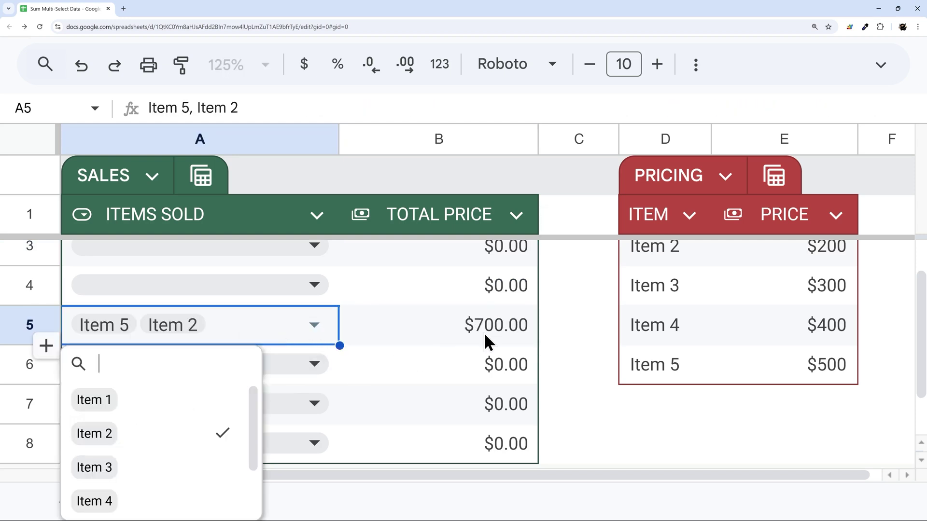
left_click(145, 436)
scroll(143, 437, "down", 2)
left_click(130, 468)
scroll(130, 474, "up", 2)
left_click(143, 406)
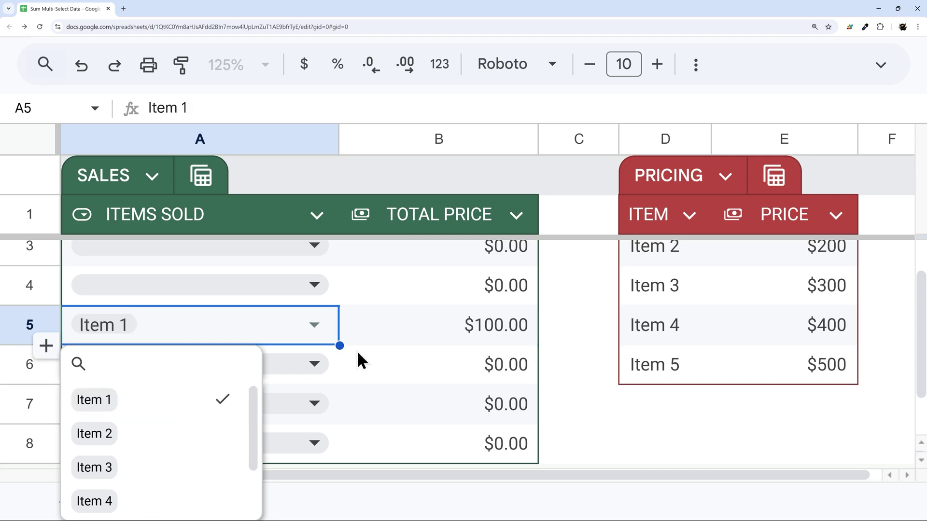
left_click(382, 355)
scroll(398, 348, "up", 1)
left_click(315, 378)
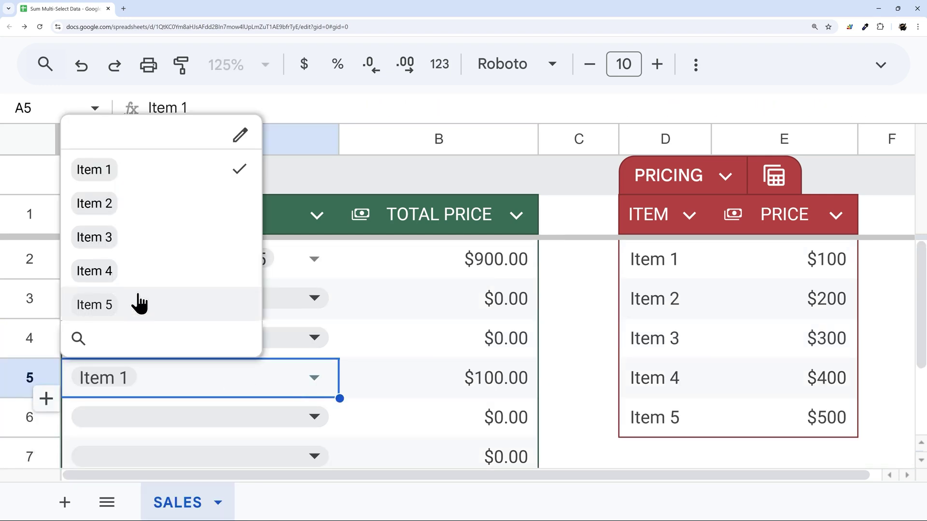
left_click(130, 170)
left_click(448, 333)
left_click(476, 258)
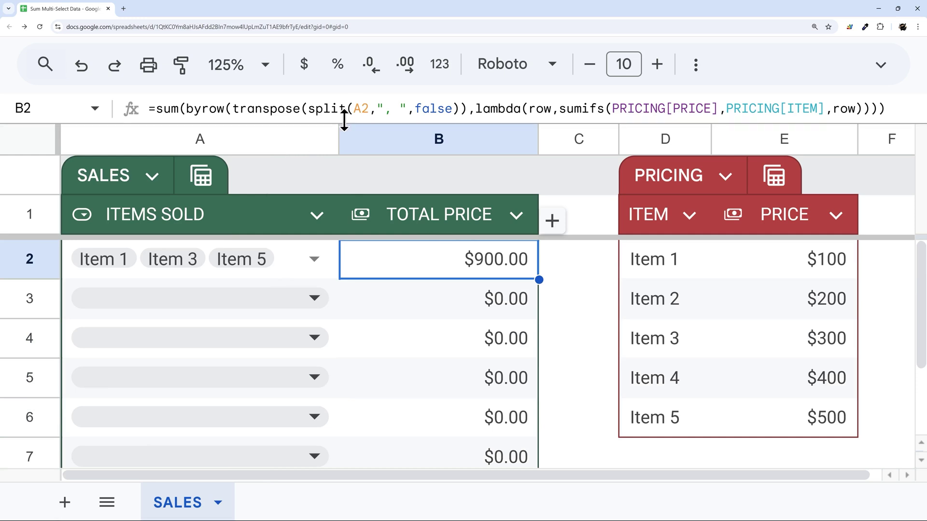
Step: Reopen B2's formula, retype the sum( wrapper, and select sumifs(PRICING[PRICE],PRICING[ITEM],row)) for removal
double_click(480, 267)
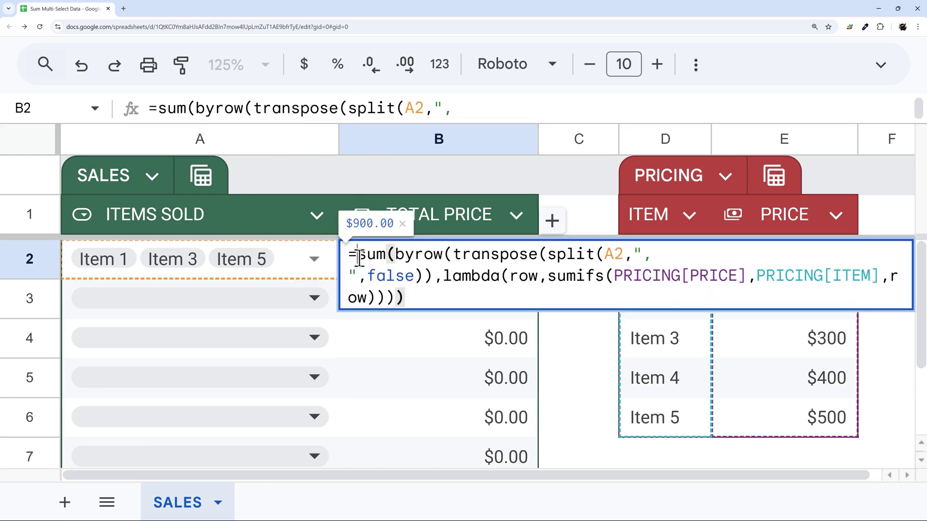
left_click_drag(356, 254, 394, 255)
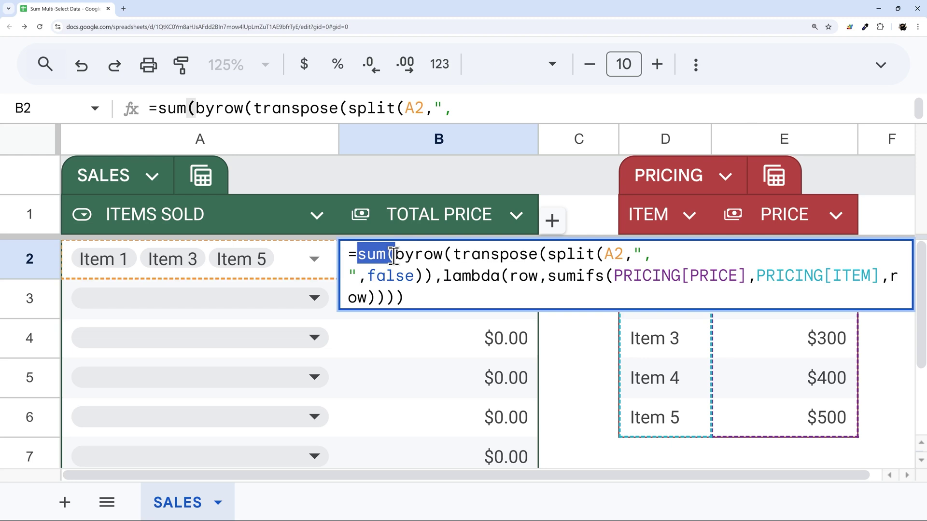
key("BackSpace")
key("Down")
key("Down")
key("Down")
key("Down")
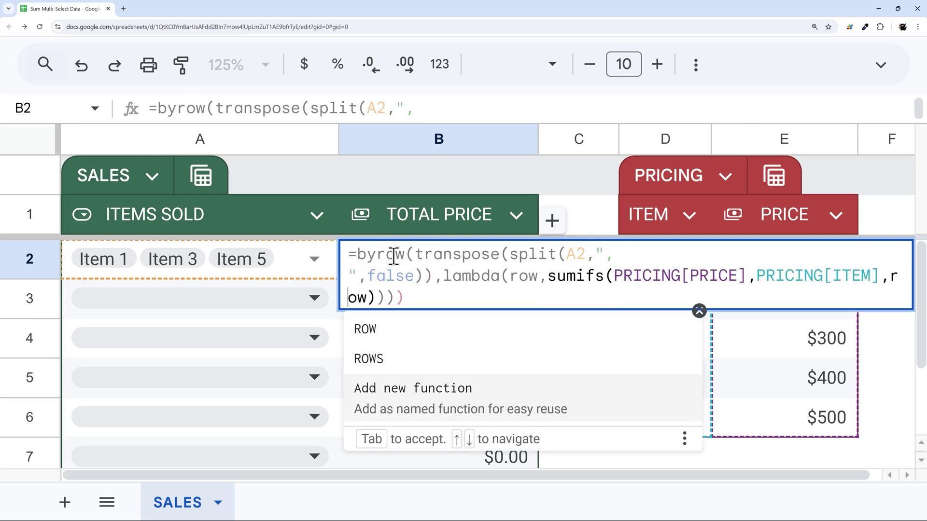
key("Up")
left_click(354, 254)
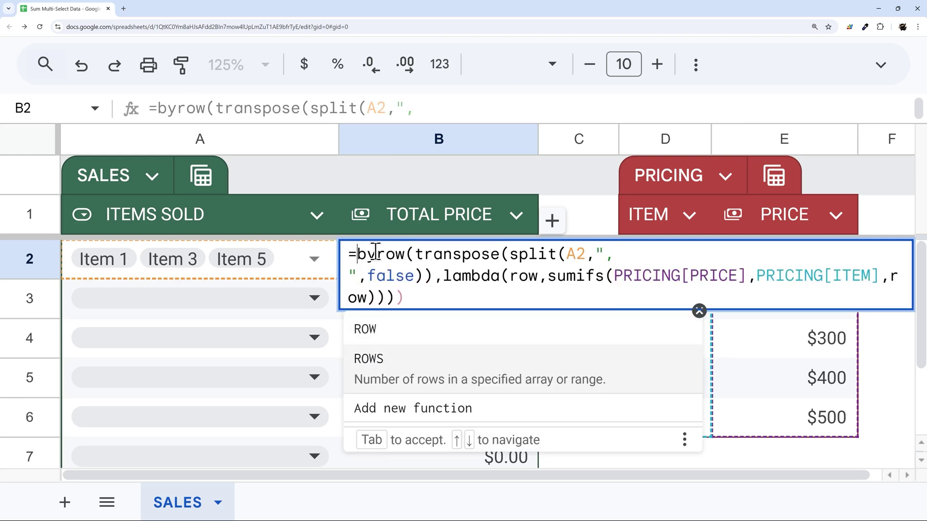
type("sum(")
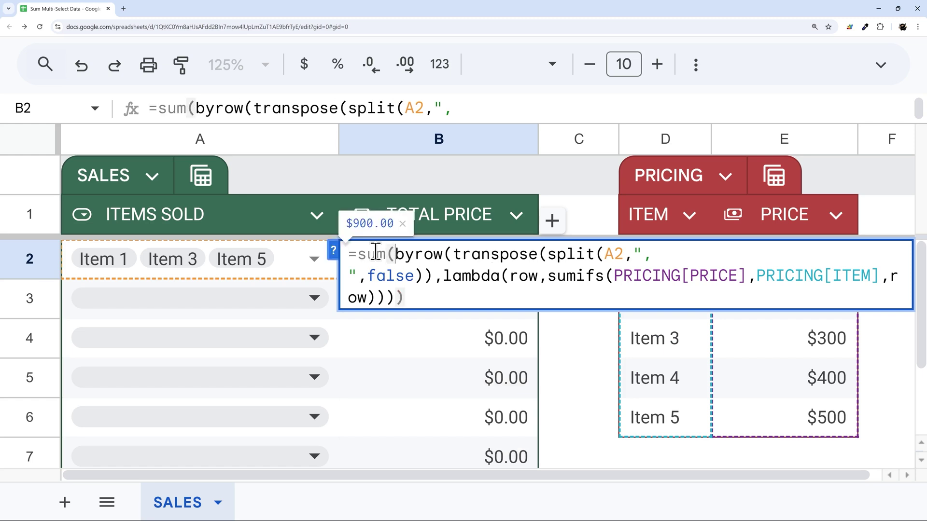
left_click_drag(549, 271, 618, 308)
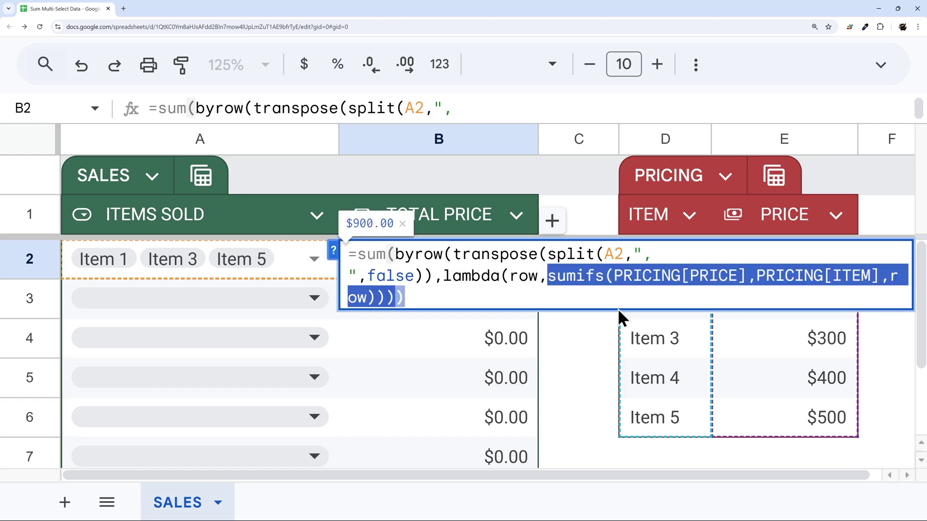
Step: Replace B2's SUMIFS lookup with vlookup(row,PRICING[#ALL],2,false), keeping the $900.00 total
key("BackSpace")
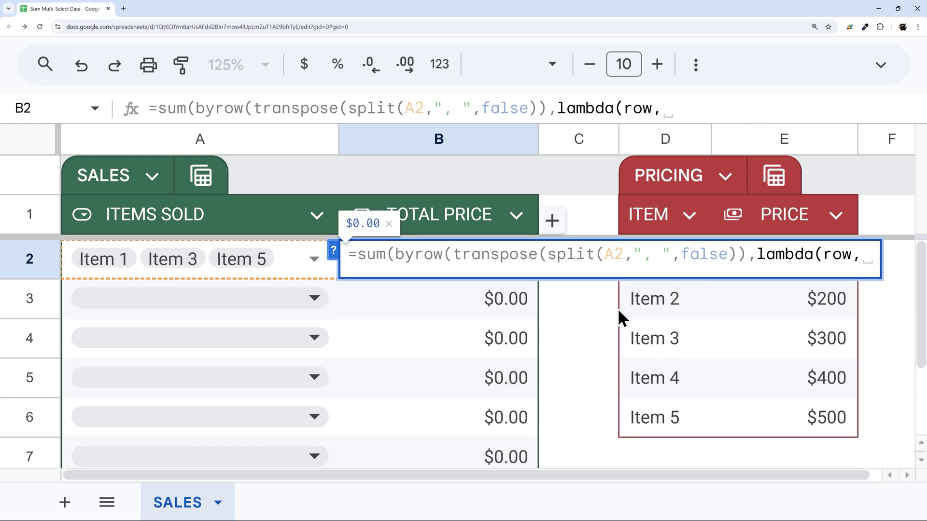
type("v")
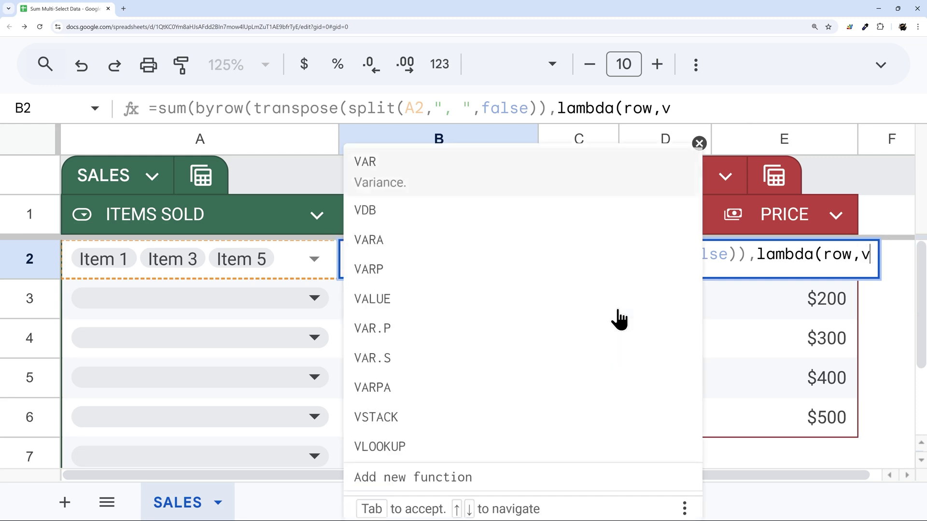
type("lookup(")
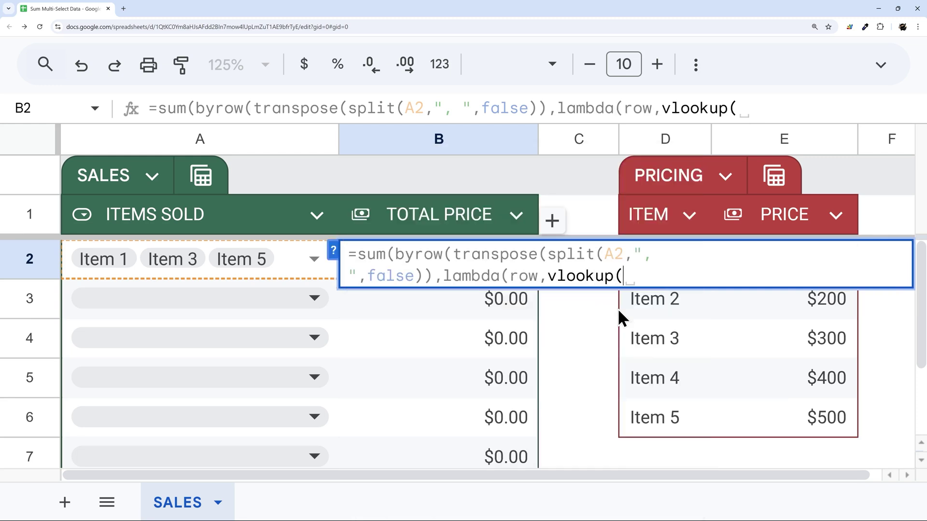
type("row,")
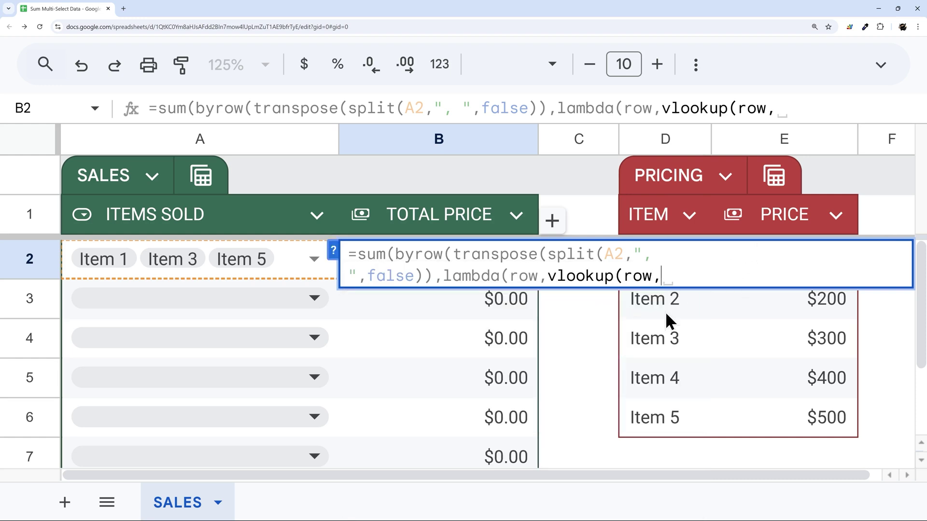
type("PRIC")
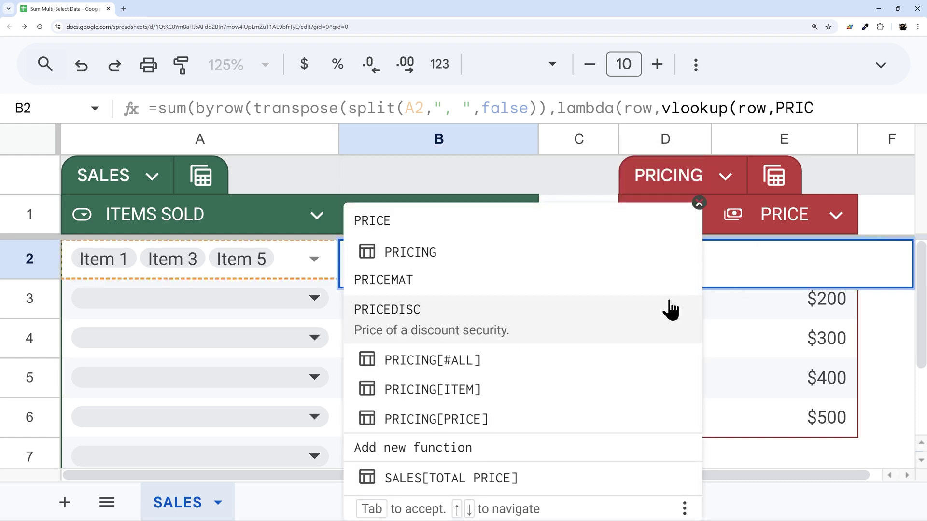
key("Down")
key("Tab")
type(",")
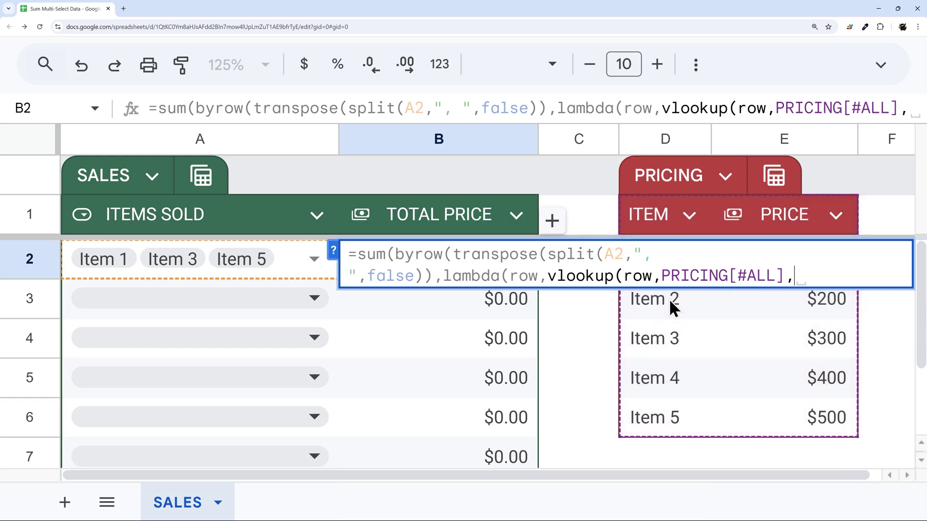
type("2,false))")
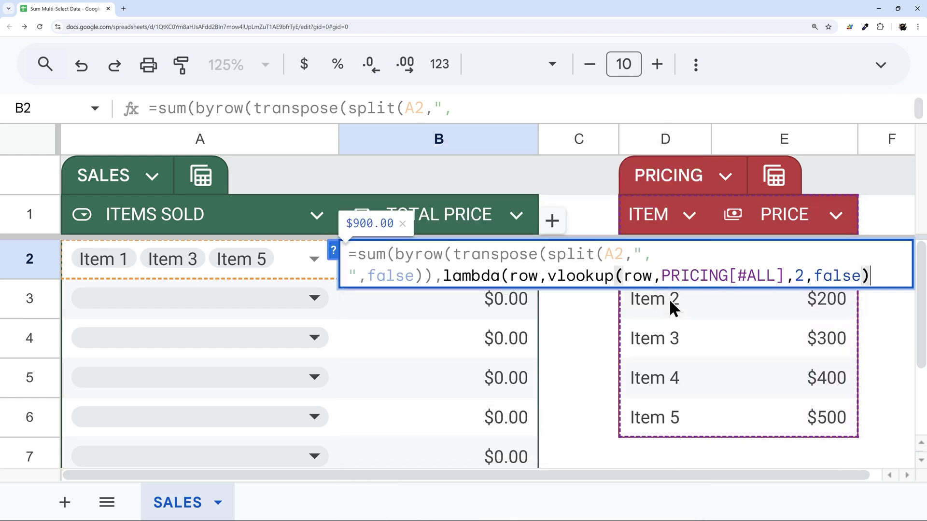
type("))")
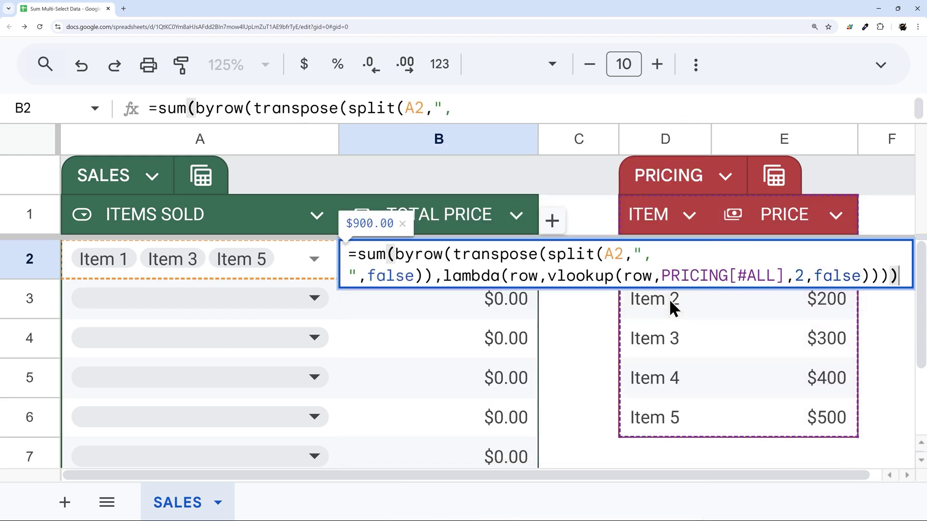
key("Return")
left_click(393, 250)
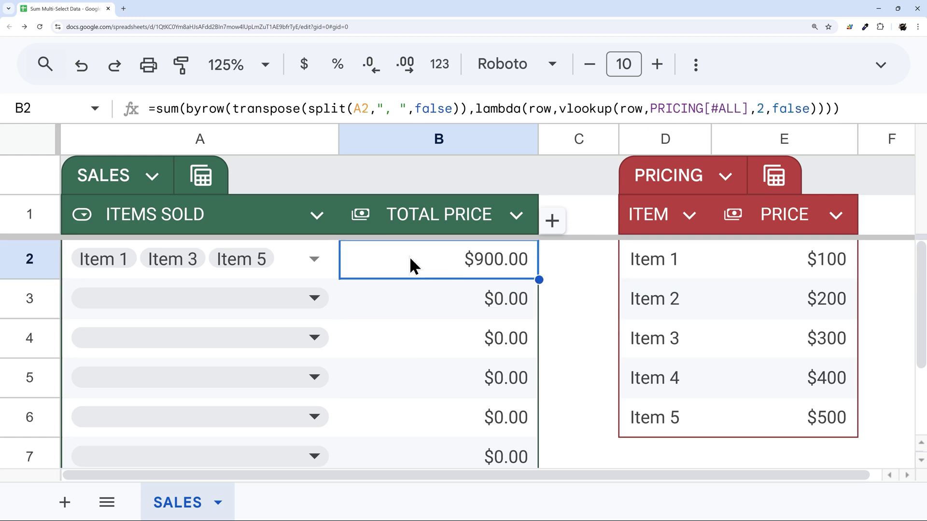
Step: Remove Item 5 from row 2's picks and clear the leftover totals in B3:B8
left_click(314, 258)
left_click(149, 471)
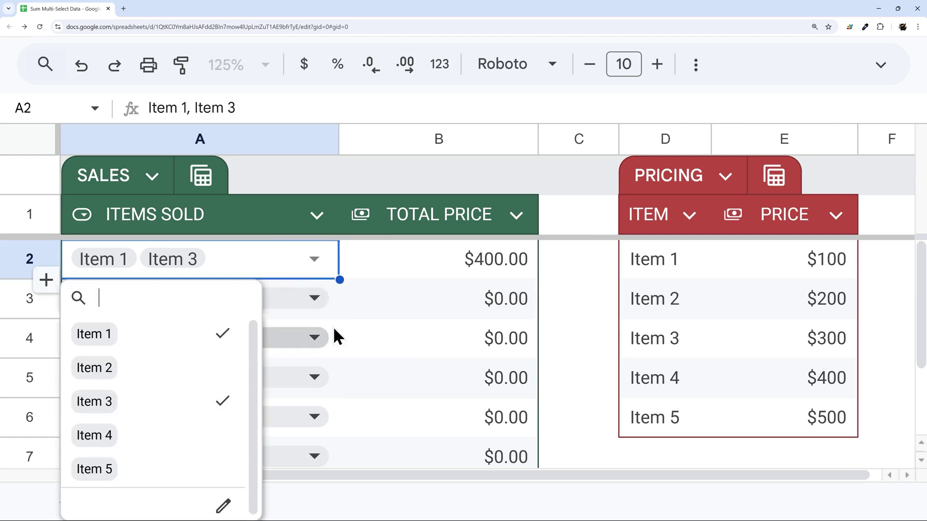
left_click(500, 262)
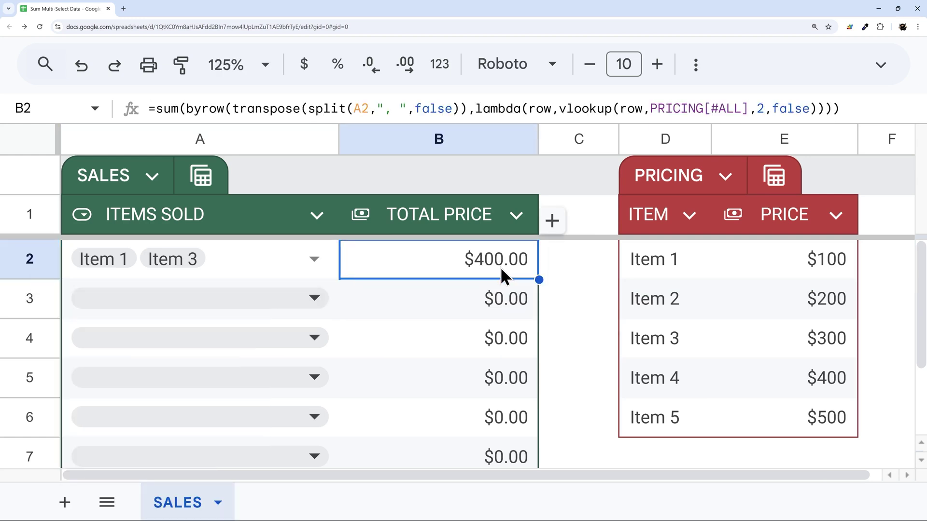
left_click_drag(501, 304, 499, 413)
key("Delete")
Step: Delete the SUM wrapper from B2's formula so each price spills separately
scroll(495, 346, "up", 3)
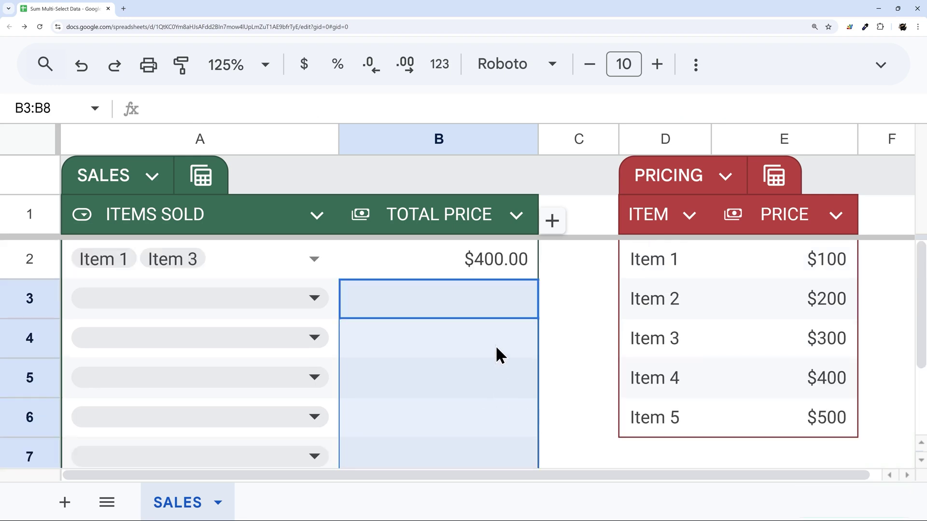
left_click(489, 261)
left_click(154, 108)
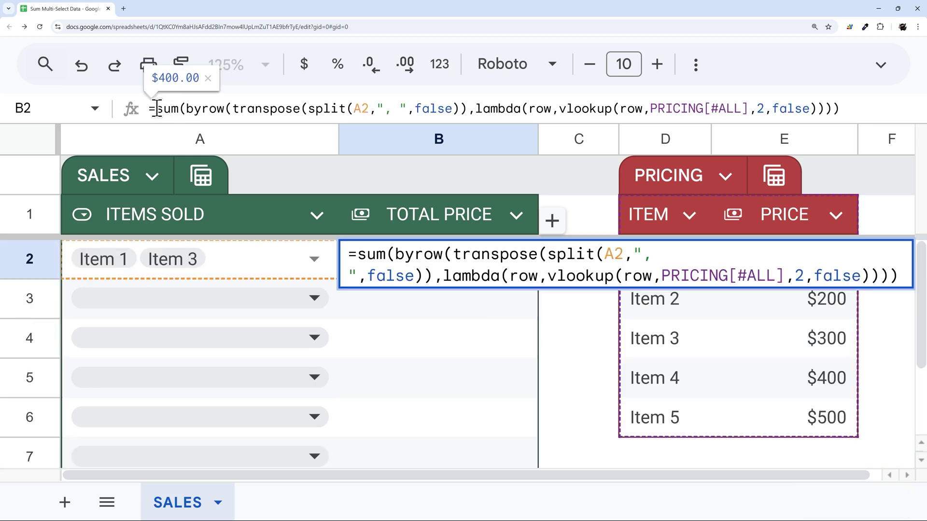
left_click_drag(156, 109, 185, 107)
key("BackSpace")
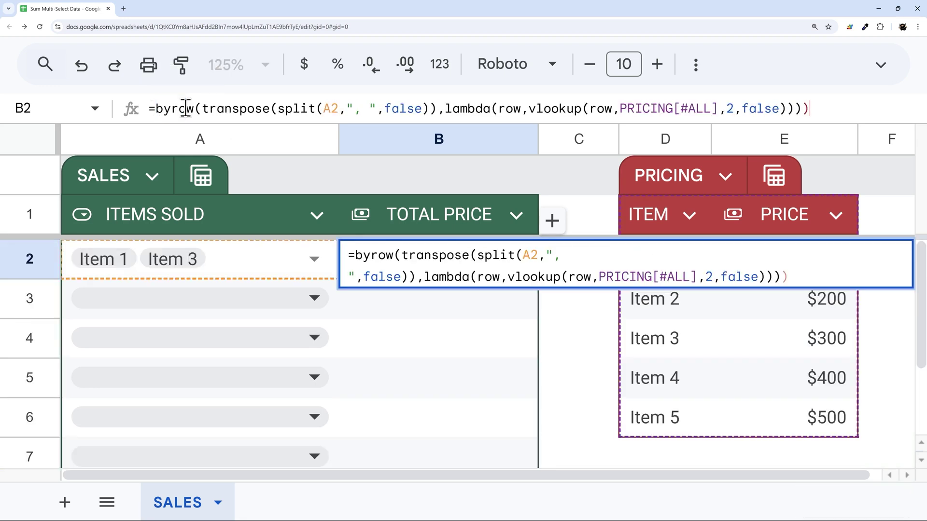
key("Return")
Step: Enlarge the formula bar and check the spilled $100.00 and $300.00 in B2:B3
left_click(186, 258)
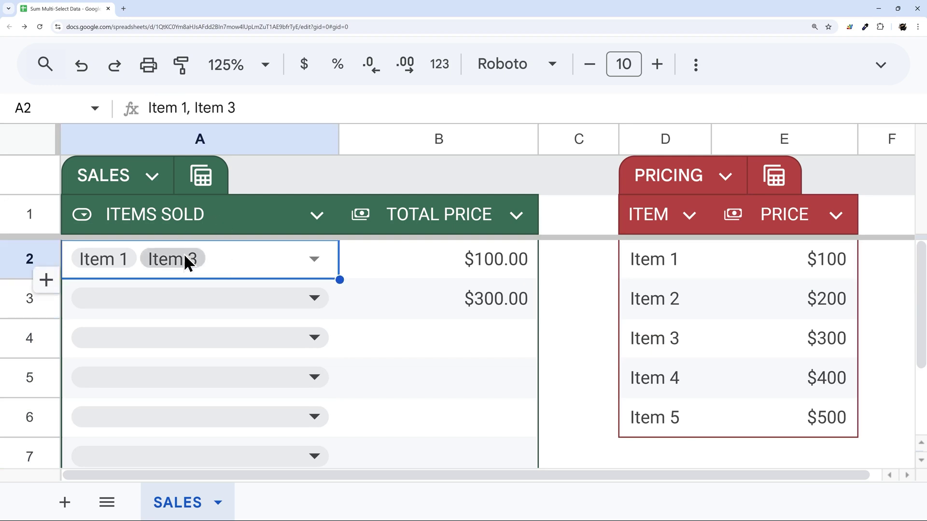
left_click(461, 266)
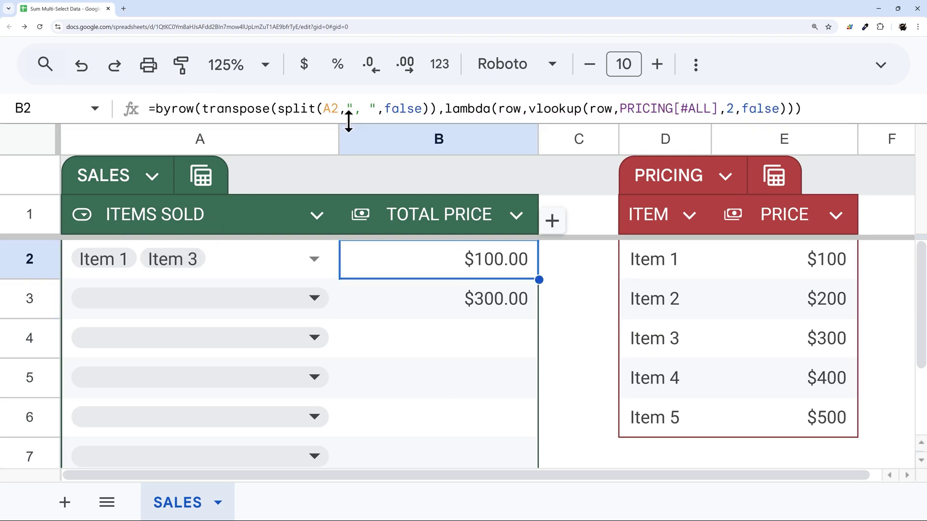
left_click_drag(348, 124, 345, 156)
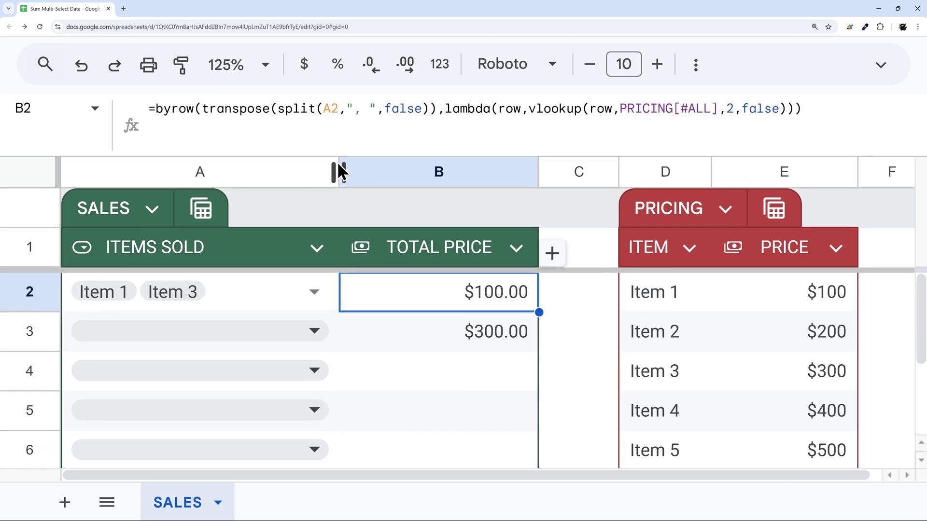
left_click(125, 307)
left_click_drag(510, 292, 505, 343)
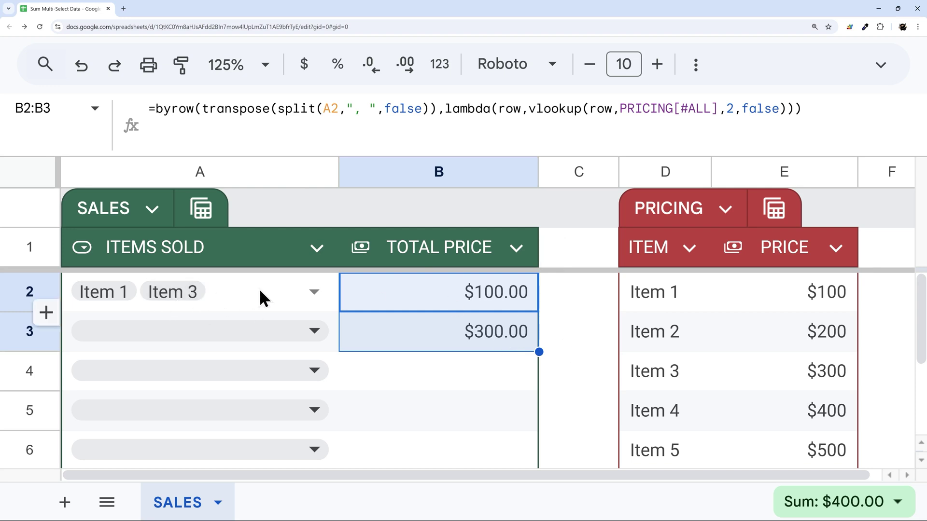
left_click(202, 297)
left_click(496, 303)
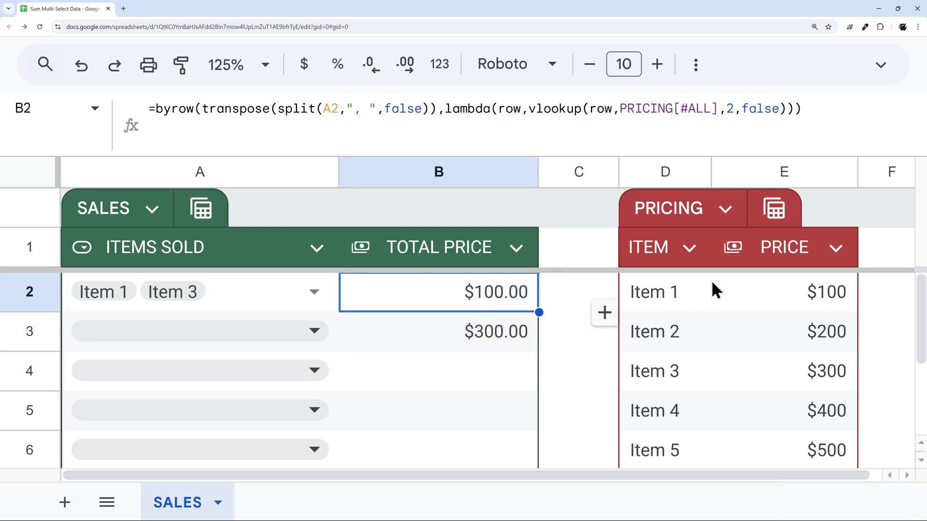
Step: Insert a column before the PRICING prices and fill it with Category 1 through Category 5
left_click(767, 172)
right_click(767, 171)
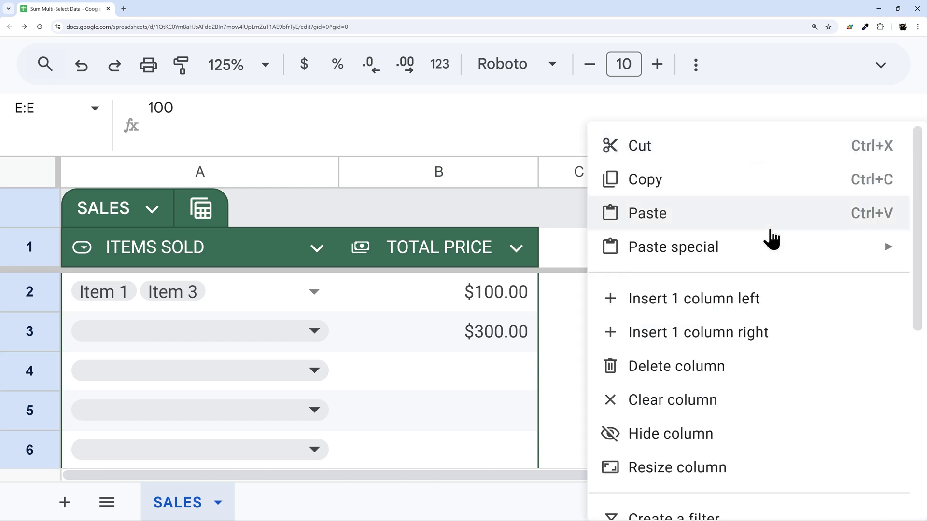
left_click(703, 296)
left_click(750, 307)
type("Catg")
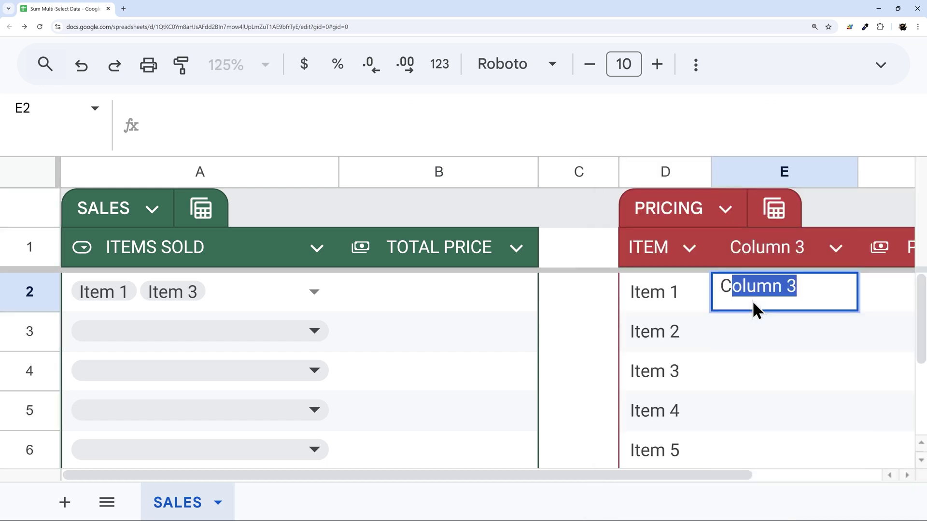
type("gory 1")
key("Return")
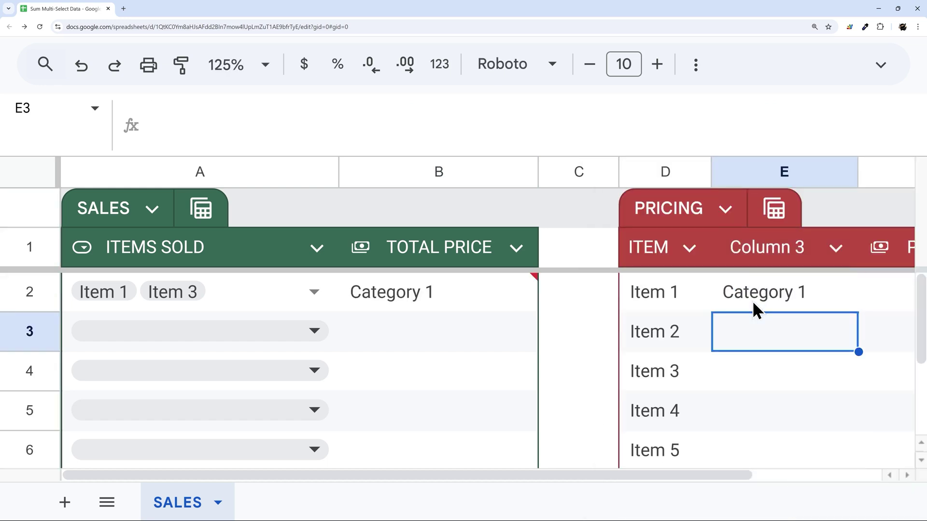
type("Category 2")
key("Return")
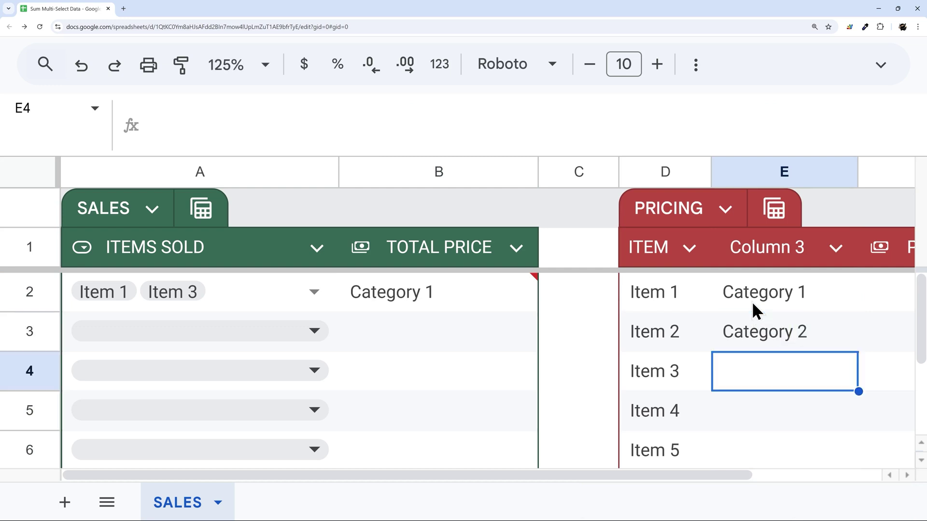
left_click_drag(757, 298, 848, 386)
left_click_drag(812, 338, 799, 355)
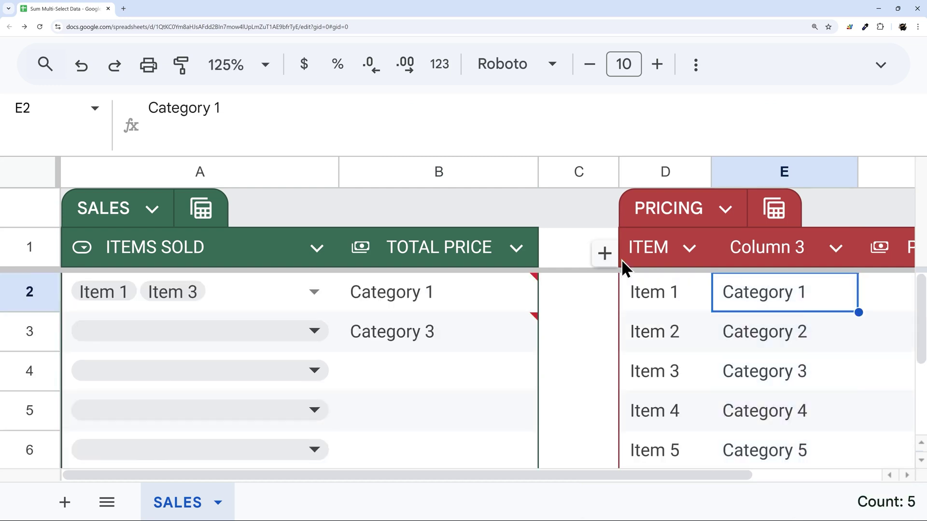
Step: Set the TOTAL PRICE column type to Text and recheck B2's formula
left_click(426, 296)
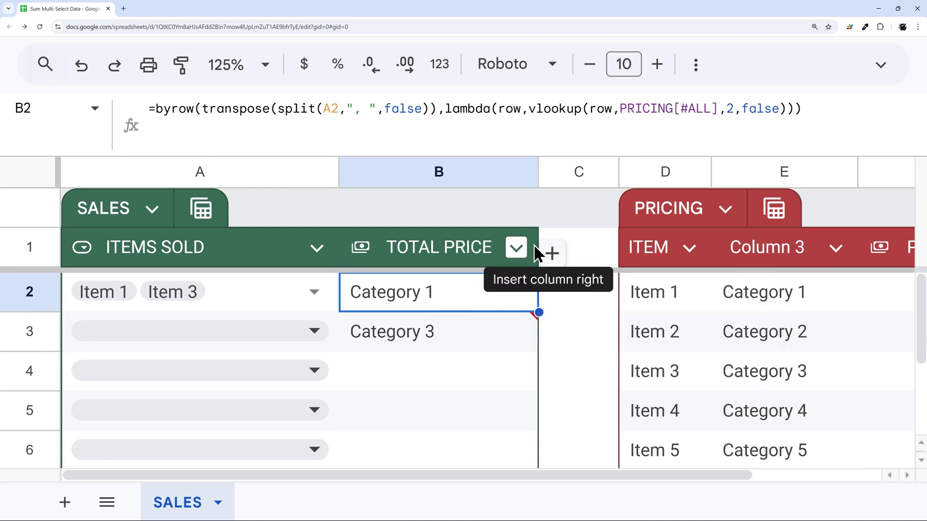
left_click(516, 247)
mouse_move(601, 295)
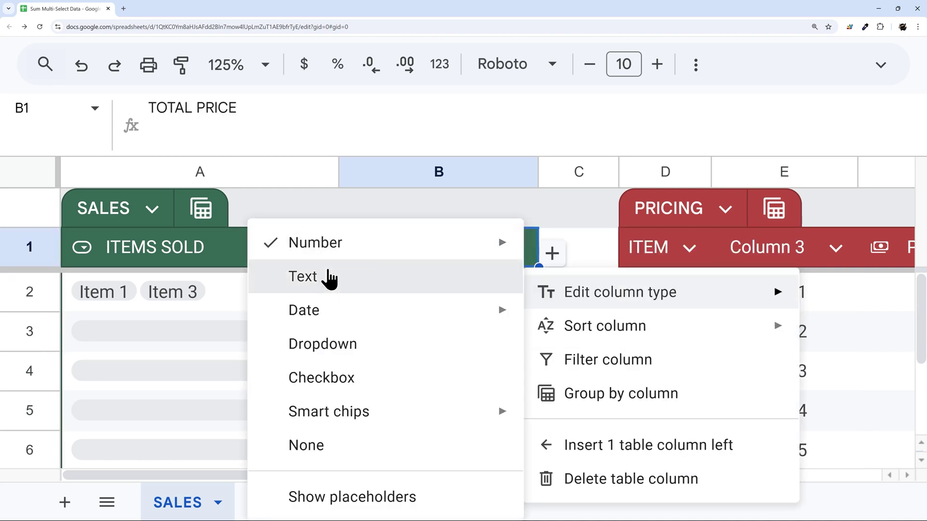
left_click(331, 277)
left_click(556, 309)
left_click(439, 302)
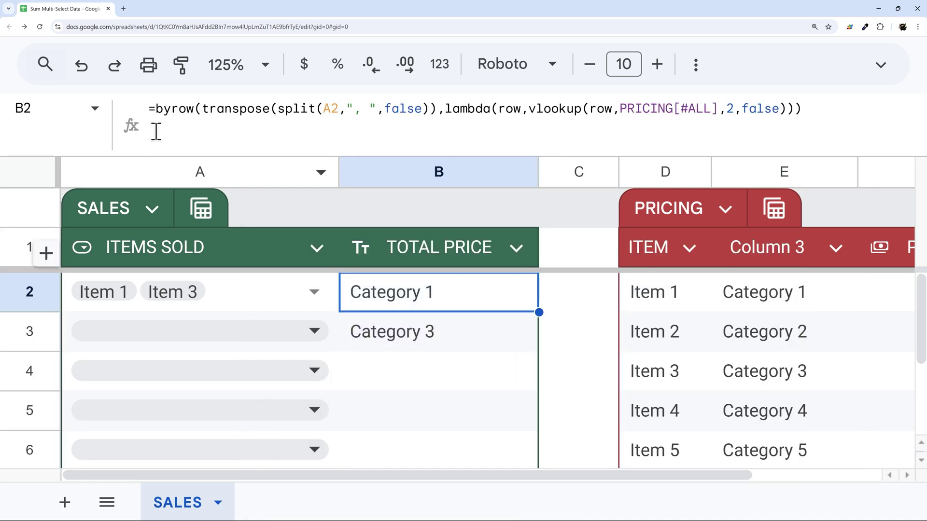
left_click_drag(158, 109, 880, 108)
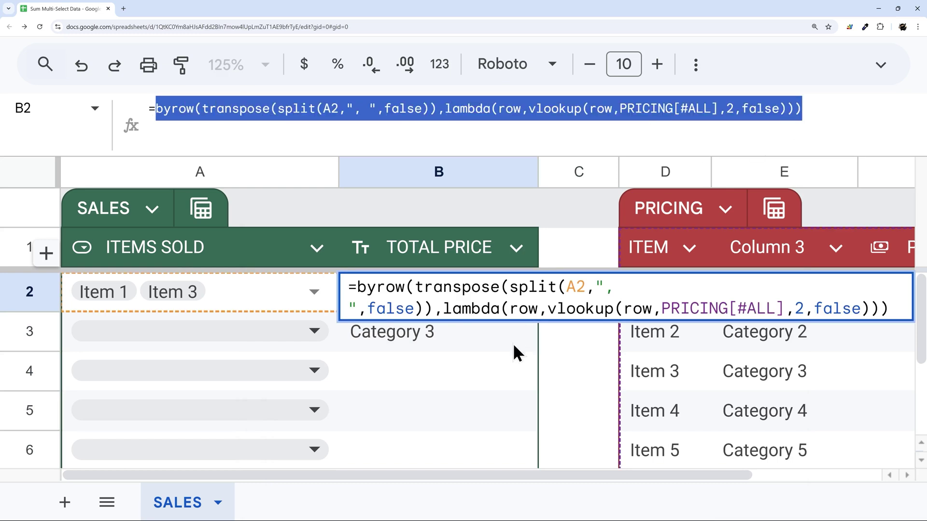
key("Escape")
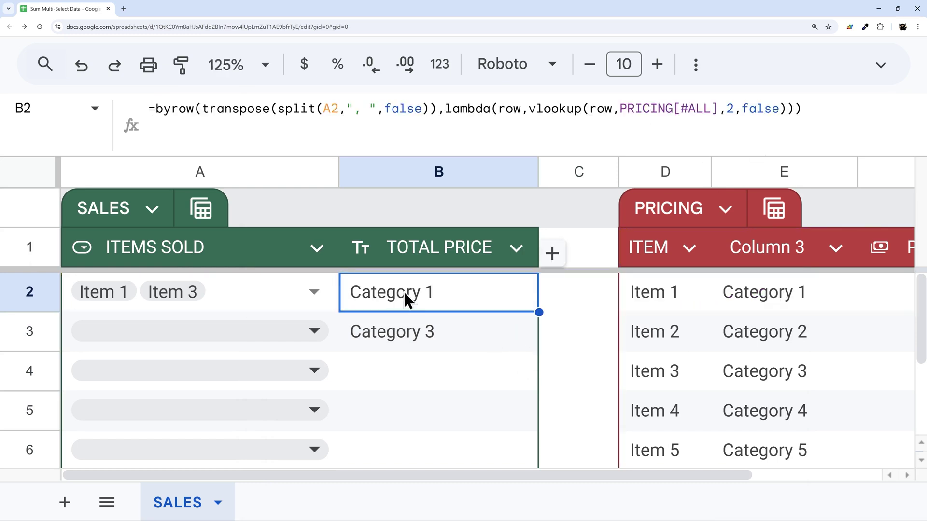
left_click(419, 331)
Step: Add Item 5 to the first sale and confirm Category 5 appears in B4
left_click(313, 292)
scroll(145, 415, "down", 1)
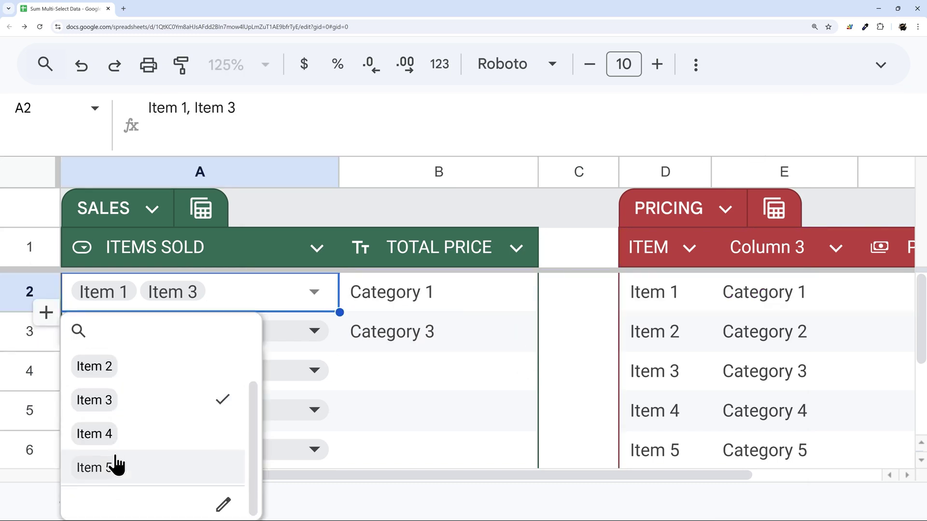
left_click(113, 466)
left_click(435, 374)
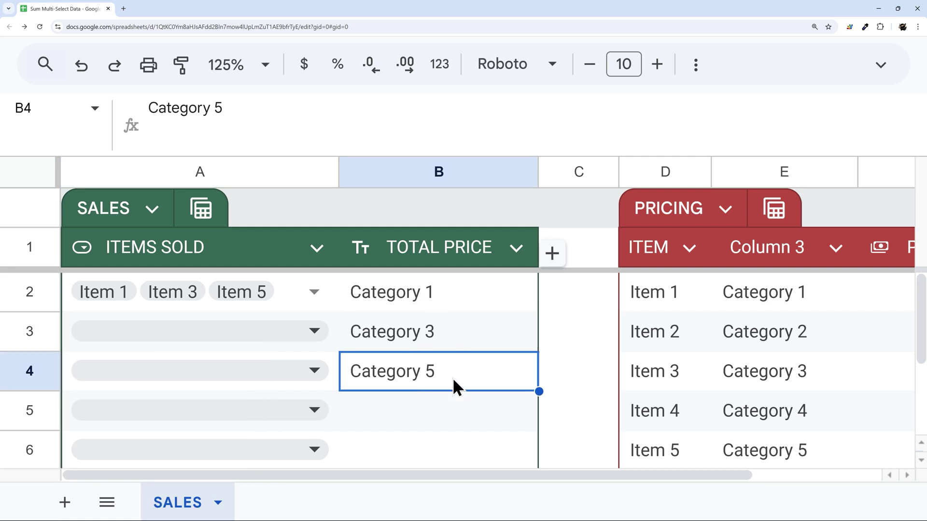
left_click(453, 281)
Step: Wrap B2's formula in join(", ", …) and resize column B for the joined text
left_click(157, 111)
type("jon")
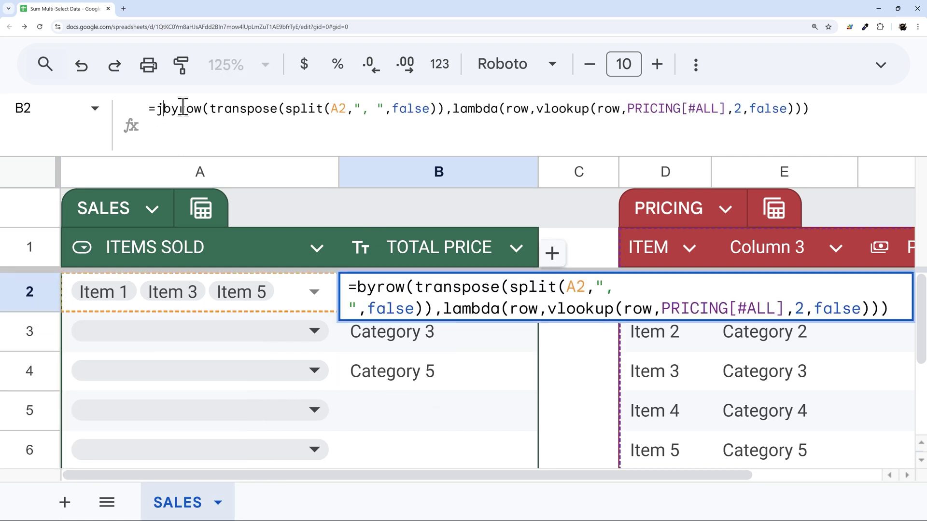
key("BackSpace")
type("in(")
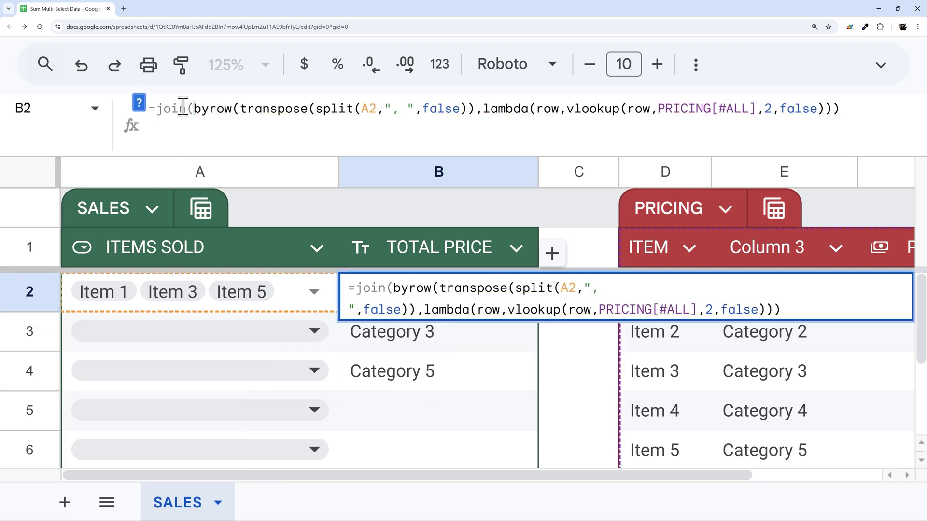
left_click(140, 105)
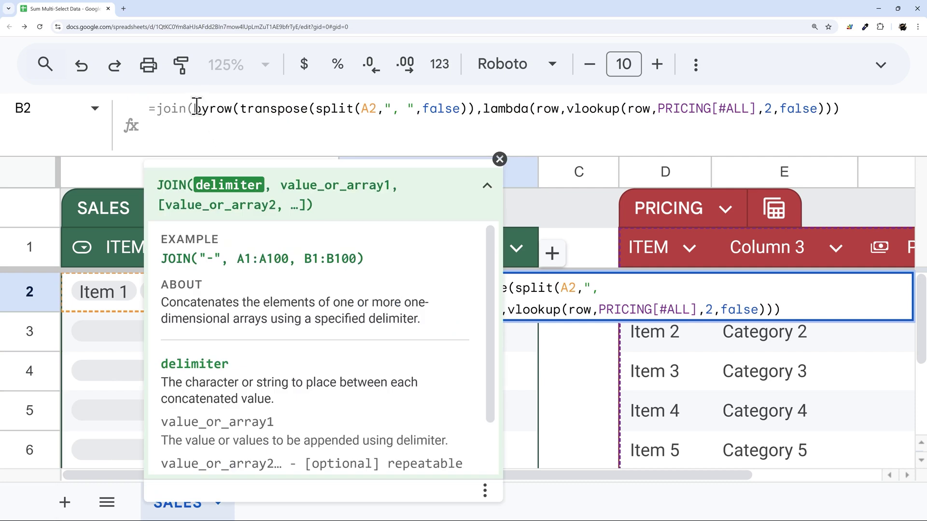
type("\", \"")
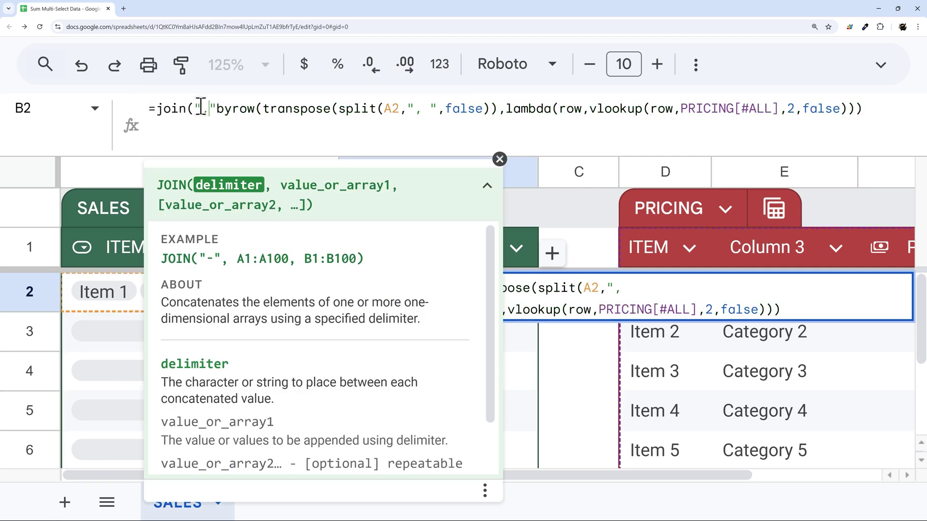
type(" \",")
key("Return")
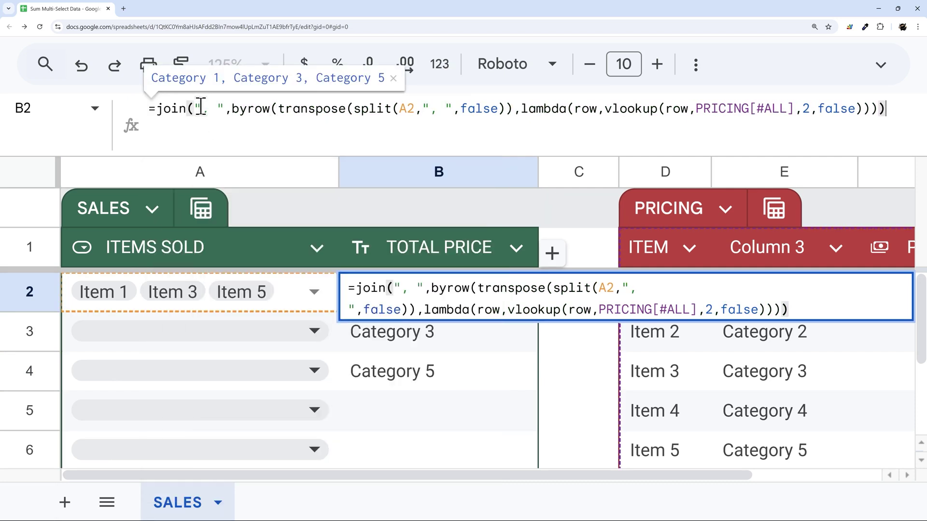
left_click(444, 301)
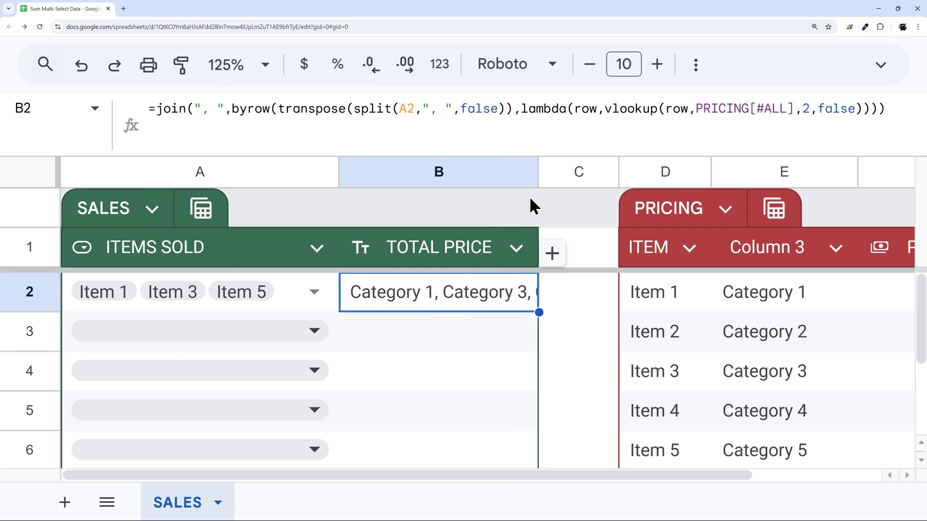
double_click(539, 173)
left_click_drag(695, 172, 502, 171)
Step: Toggle items in A2's picks to test the categories, ending with only Item 1
left_click(288, 297)
left_click(288, 297)
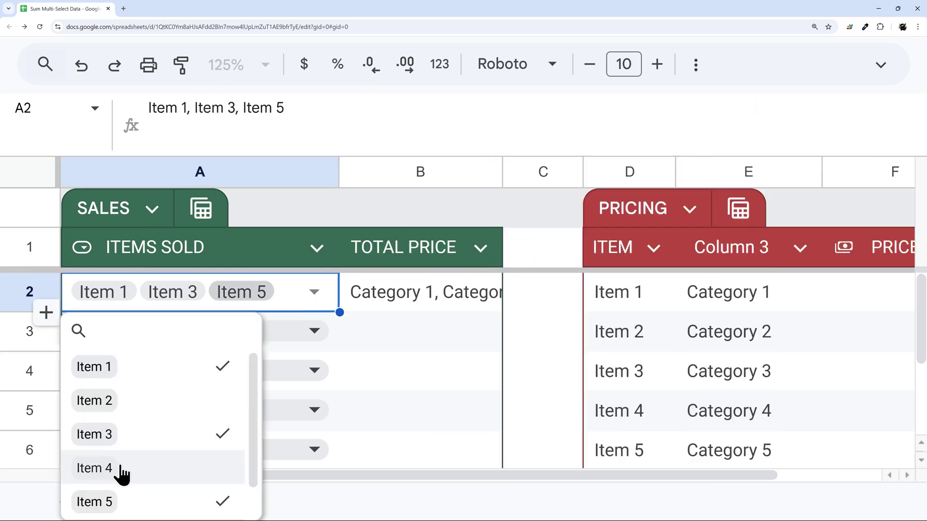
scroll(120, 476, "down", 1)
left_click(120, 480)
left_click(150, 435)
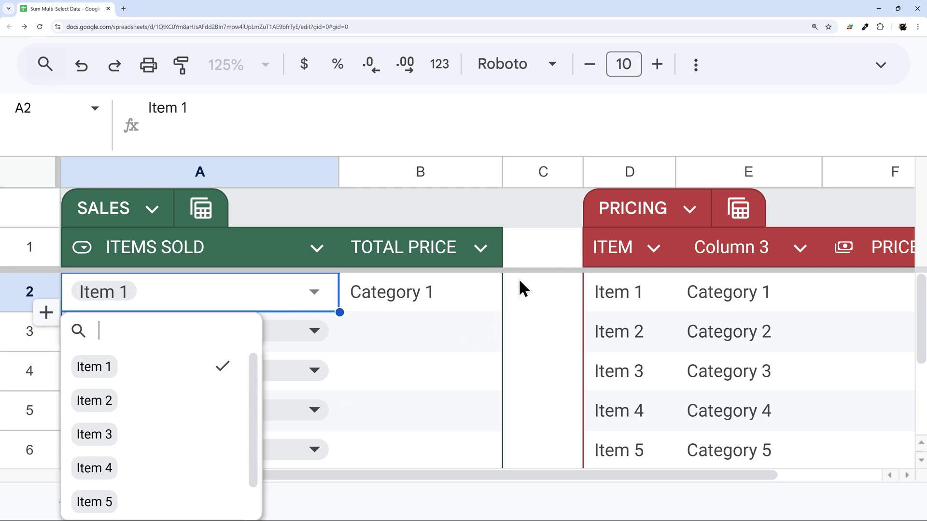
left_click_drag(503, 172, 640, 177)
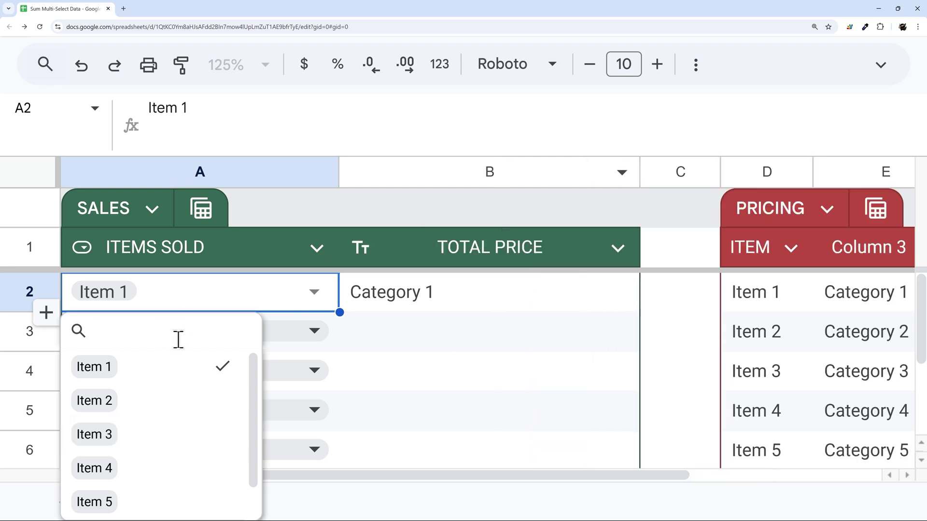
left_click(151, 408)
left_click(151, 407)
left_click(136, 446)
left_click(136, 449)
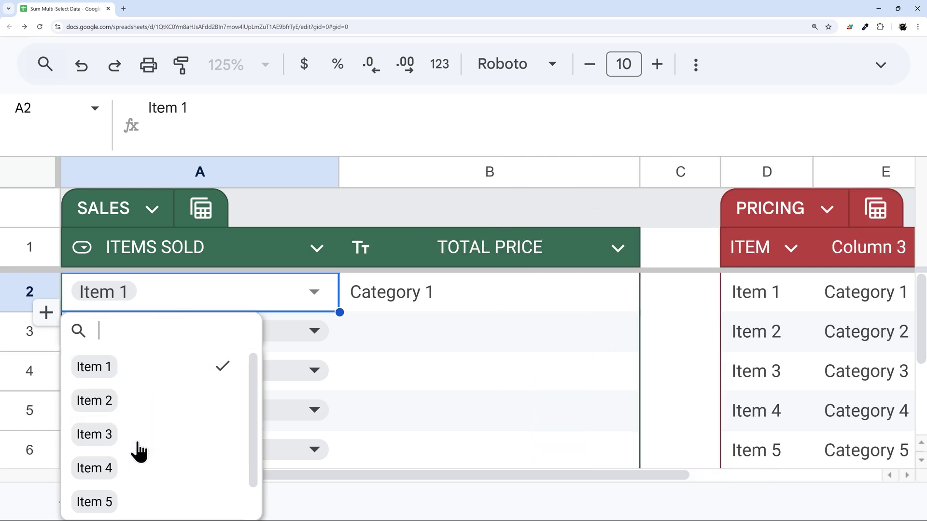
left_click(135, 475)
left_click(136, 475)
left_click(131, 373)
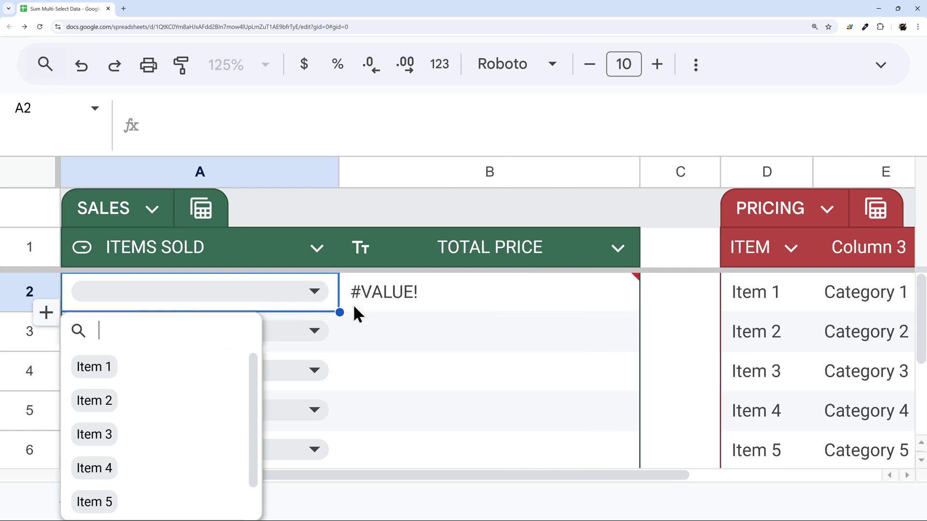
left_click(174, 370)
left_click(459, 303)
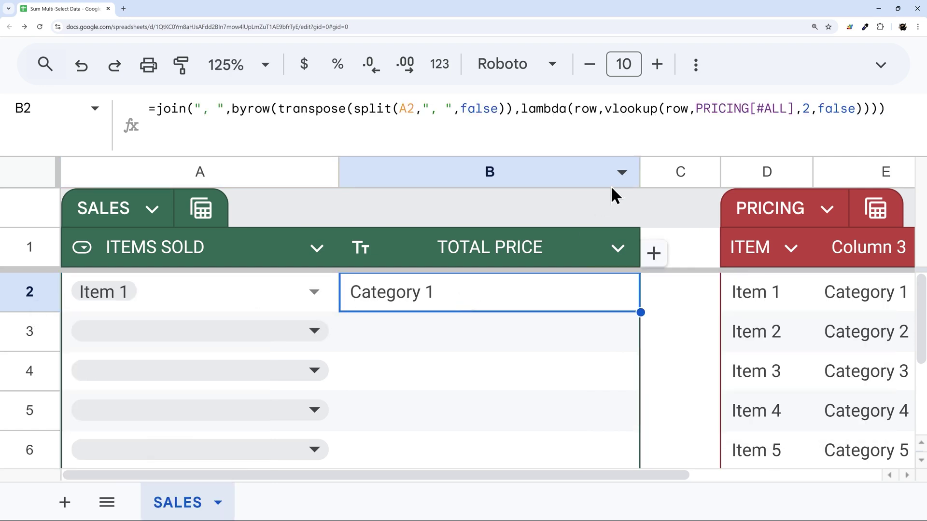
left_click_drag(640, 172, 478, 172)
Step: Delete the Category column E from PRICING and shrink the formula bar back to one line
right_click(735, 179)
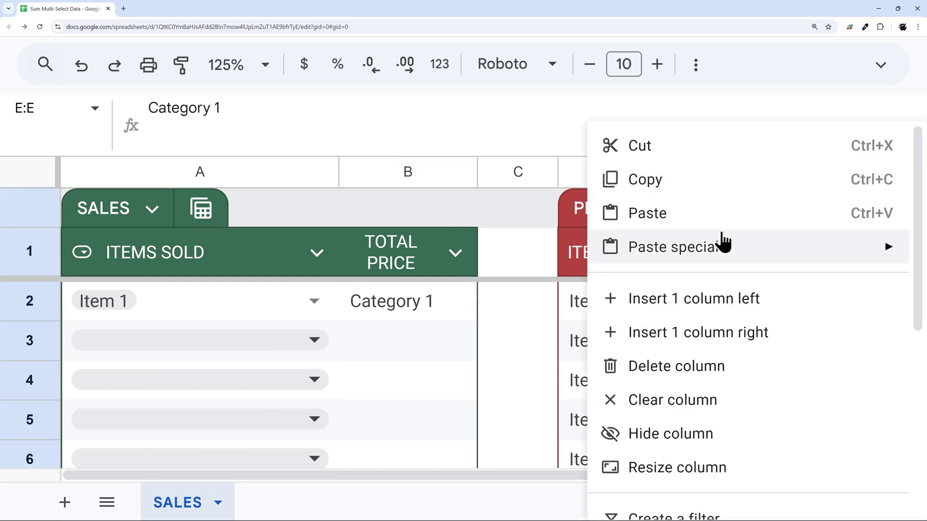
left_click(664, 367)
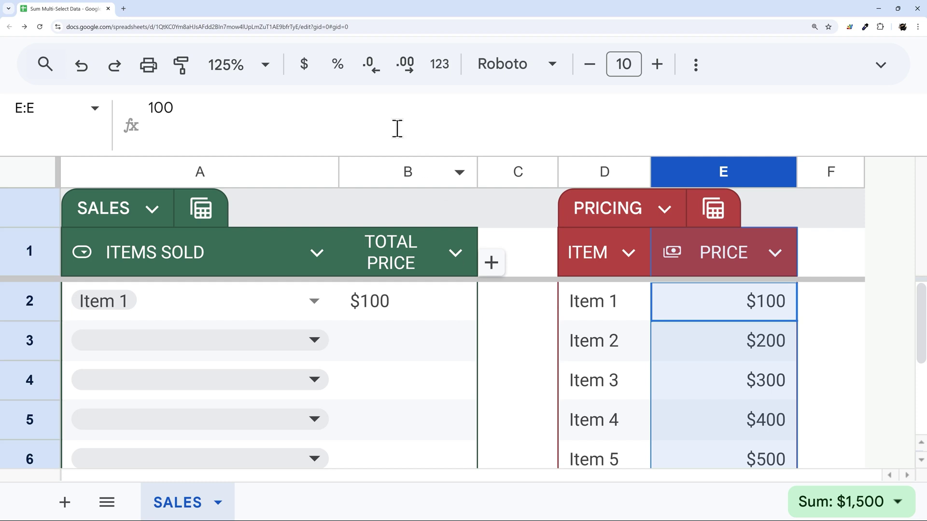
left_click_drag(377, 155, 375, 95)
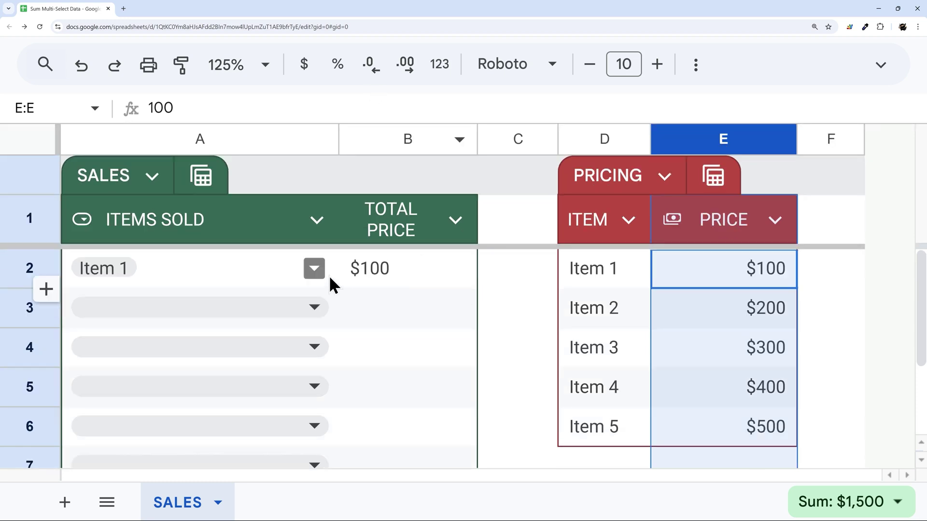